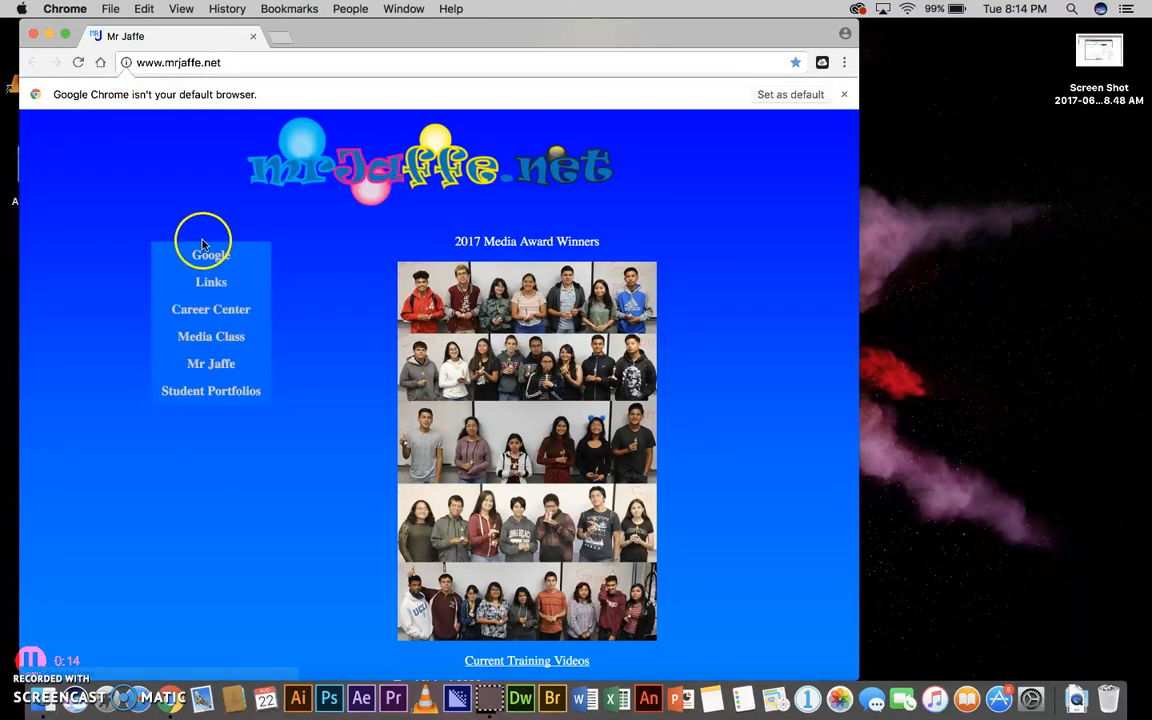
Open the Webstarts site from the mrjaffe.net Links menu in a new tab.
mouse_move(209, 287)
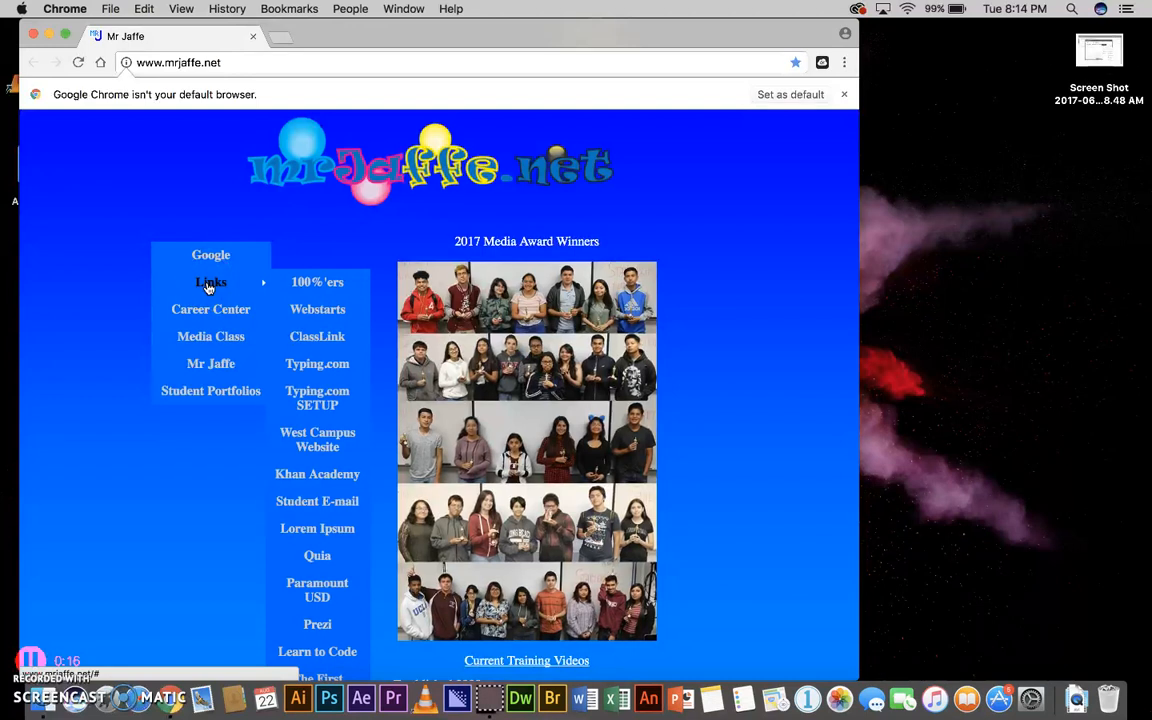
left_click(313, 311)
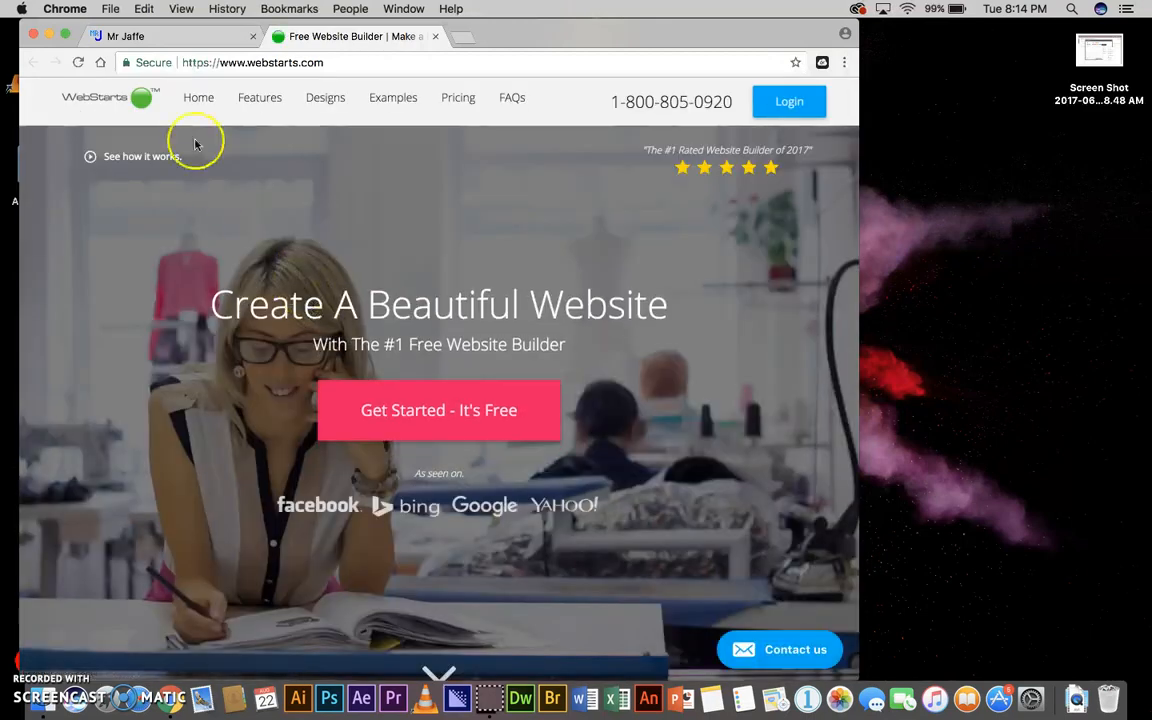
Maximize the browser and start a free site using the blank Start From Scratch design.
left_click(65, 35)
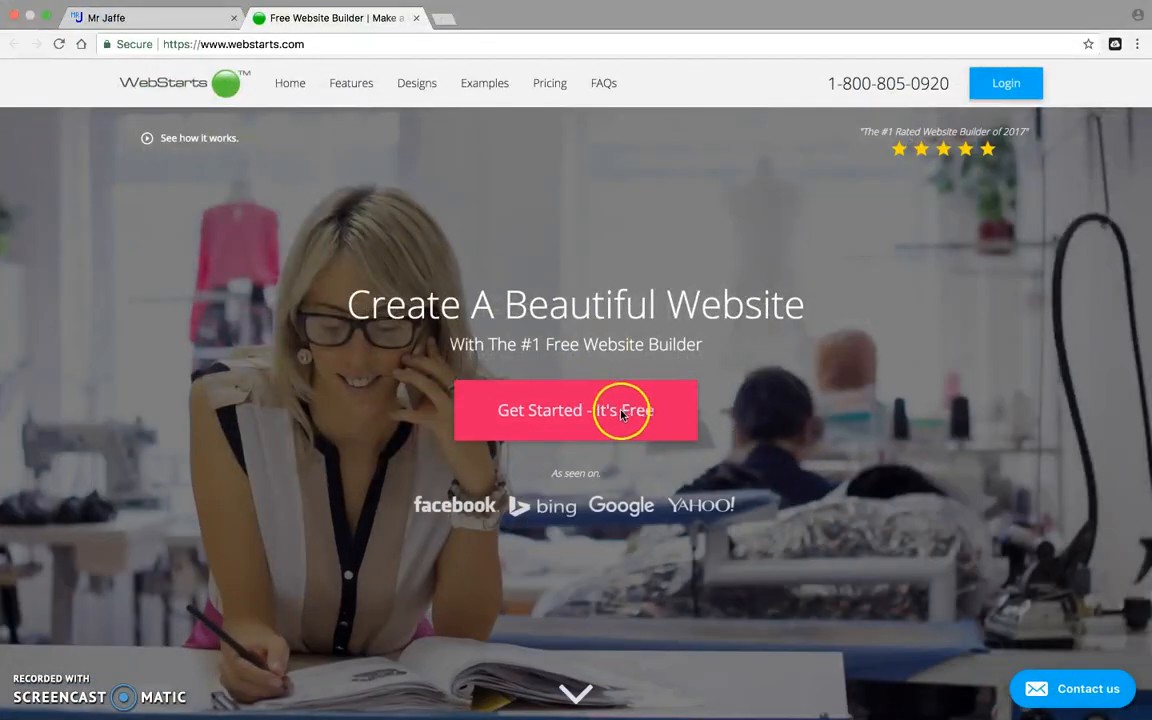
left_click(568, 413)
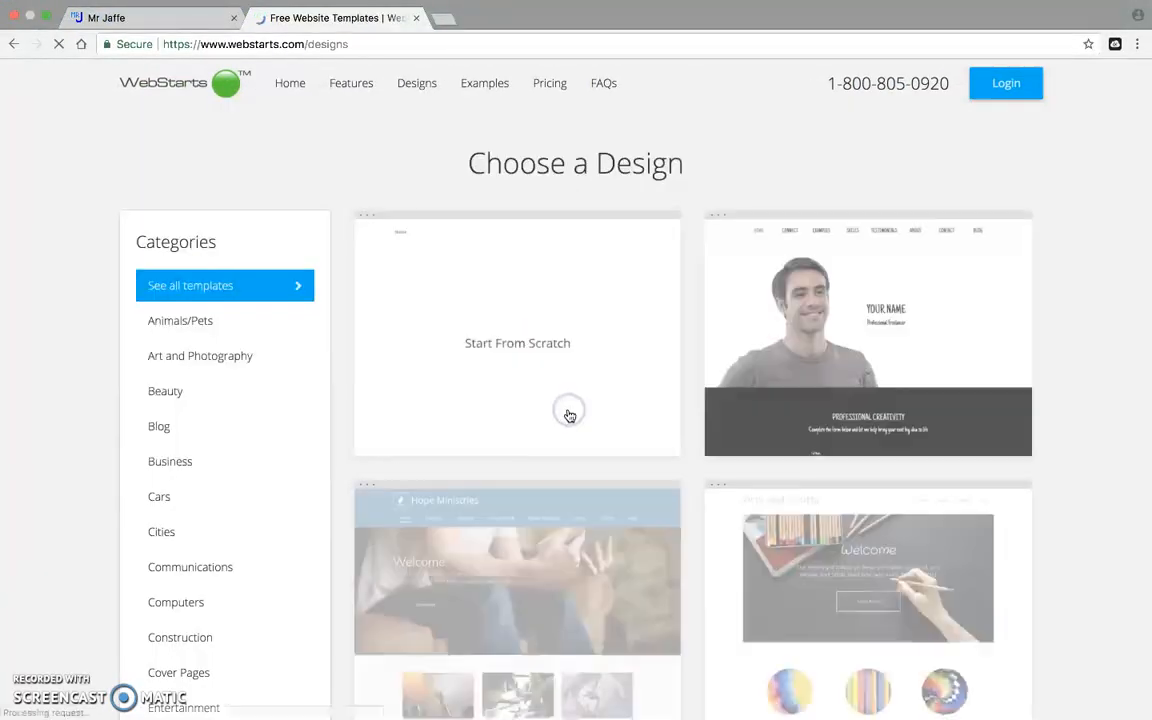
left_click(520, 313)
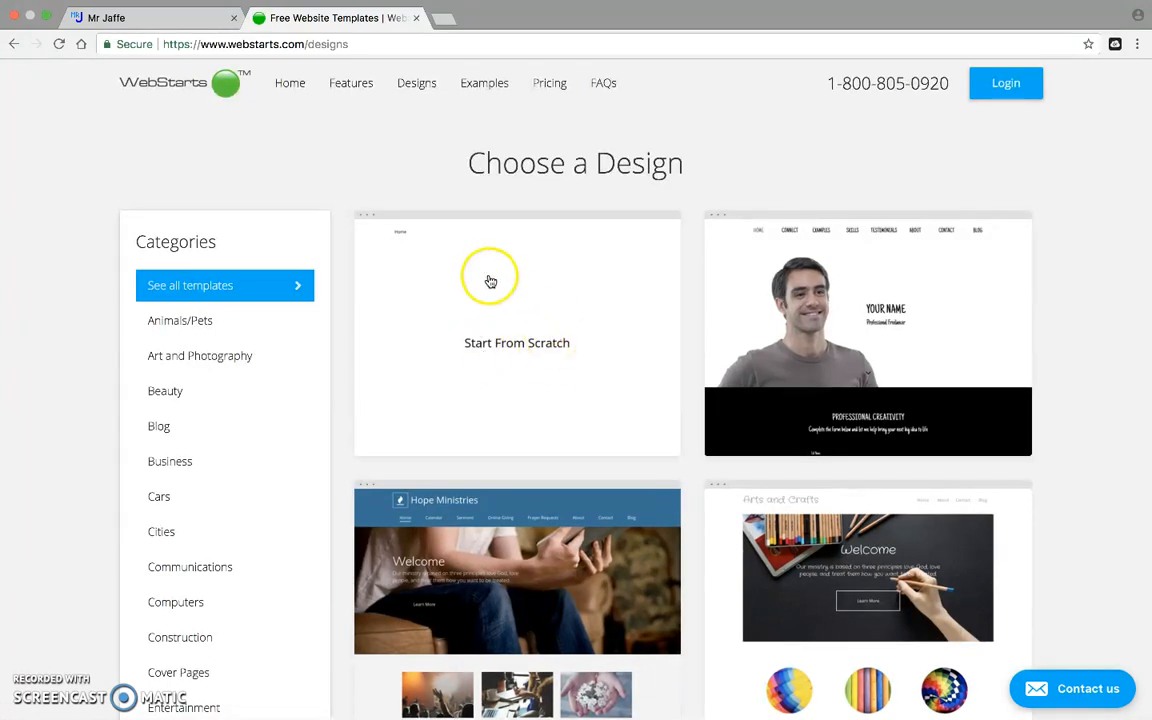
left_click(490, 279)
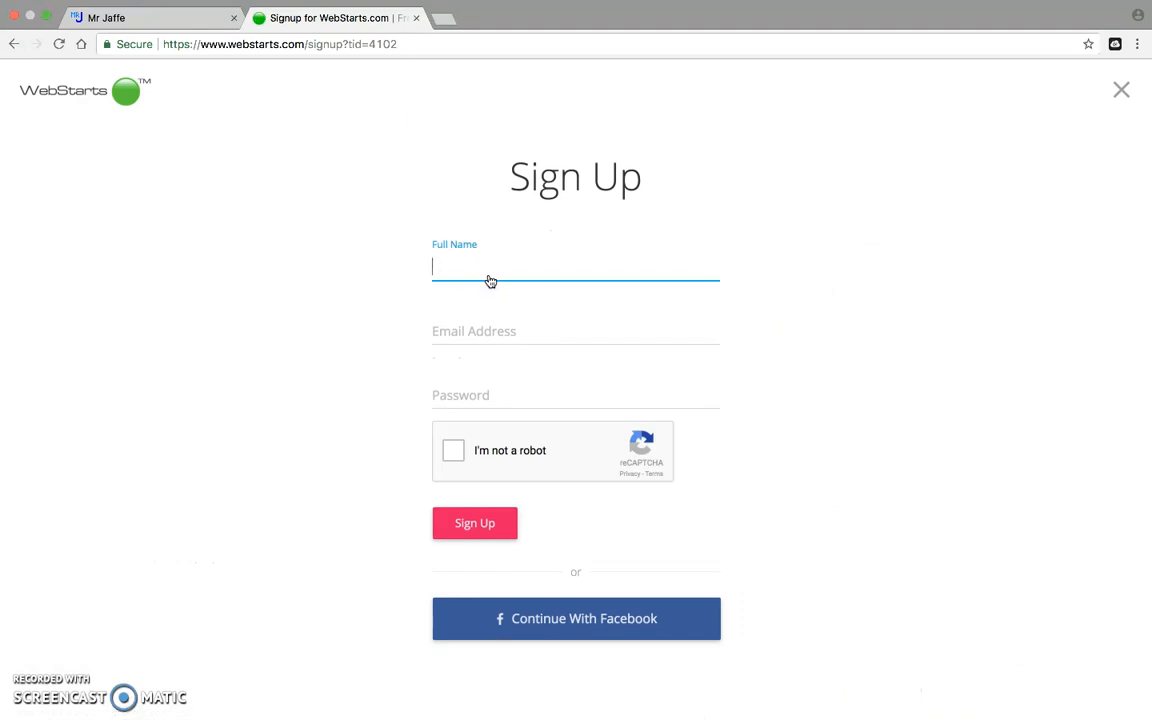
Fill the Sign Up form with the user's full name, e-mail address and a password.
type("Mr Jaffe")
left_click(476, 322)
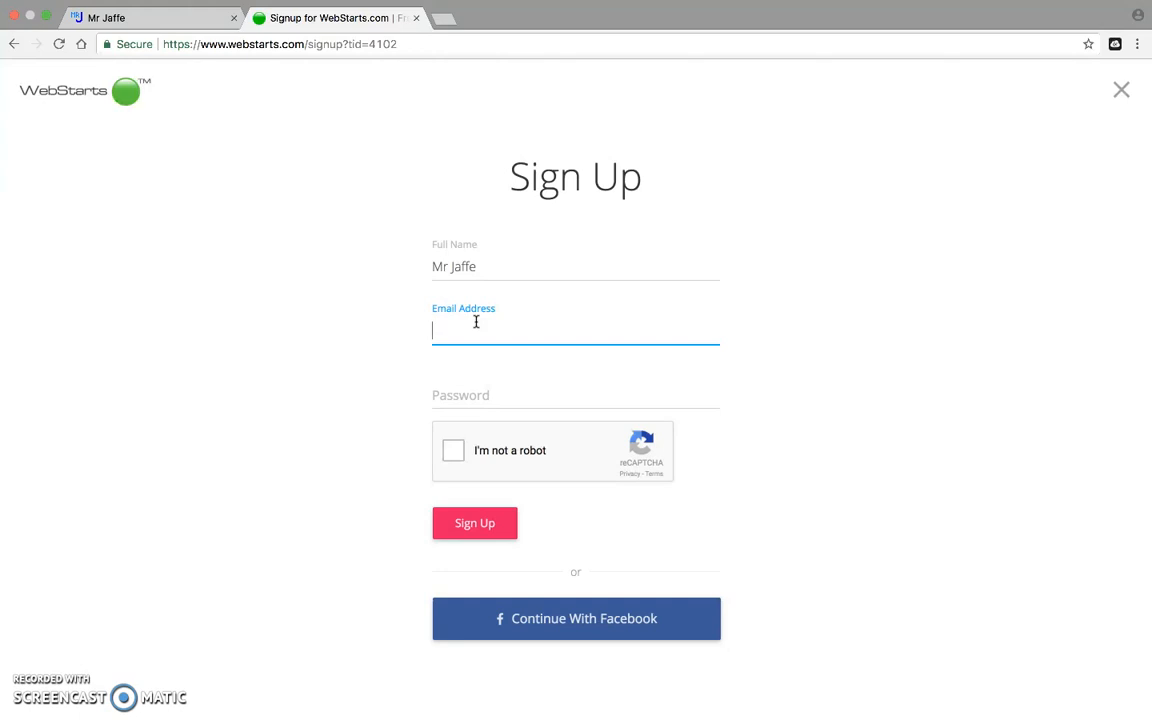
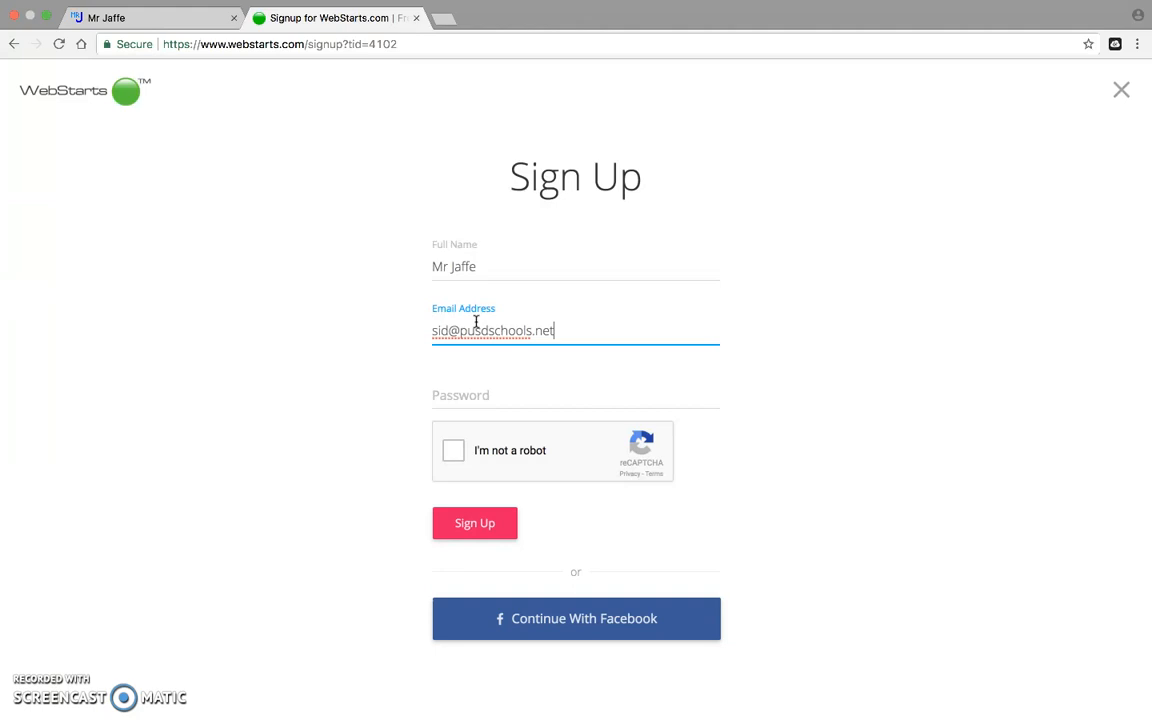
left_click(428, 392)
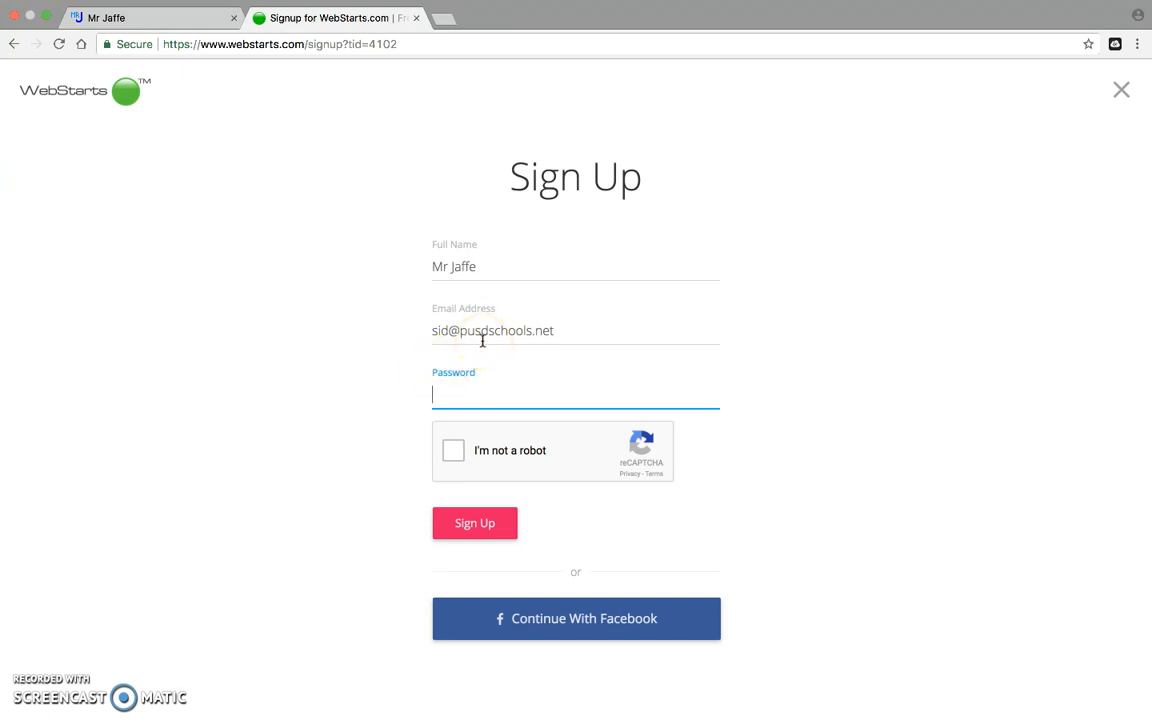
type("****")
key("BackSpace")
key("BackSpace")
key("BackSpace")
key("BackSpace")
type("********")
Tick I'm not a robot and submit the first set of street-sign tiles.
left_click(453, 456)
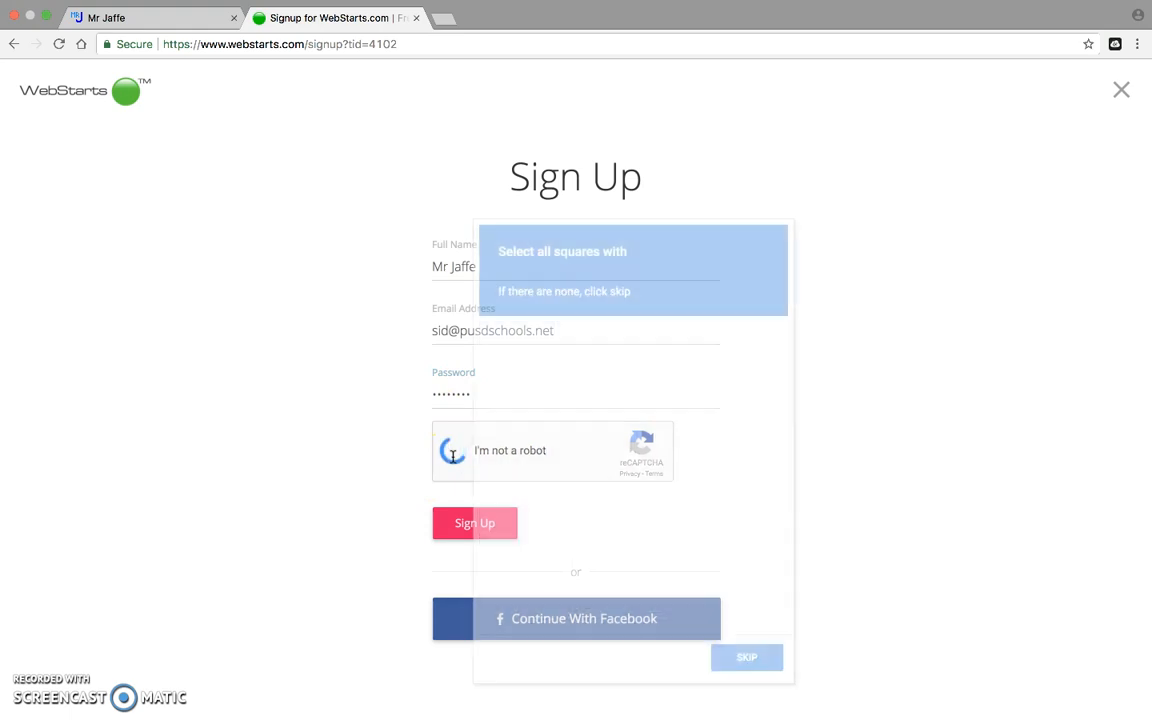
left_click(670, 365)
left_click(672, 448)
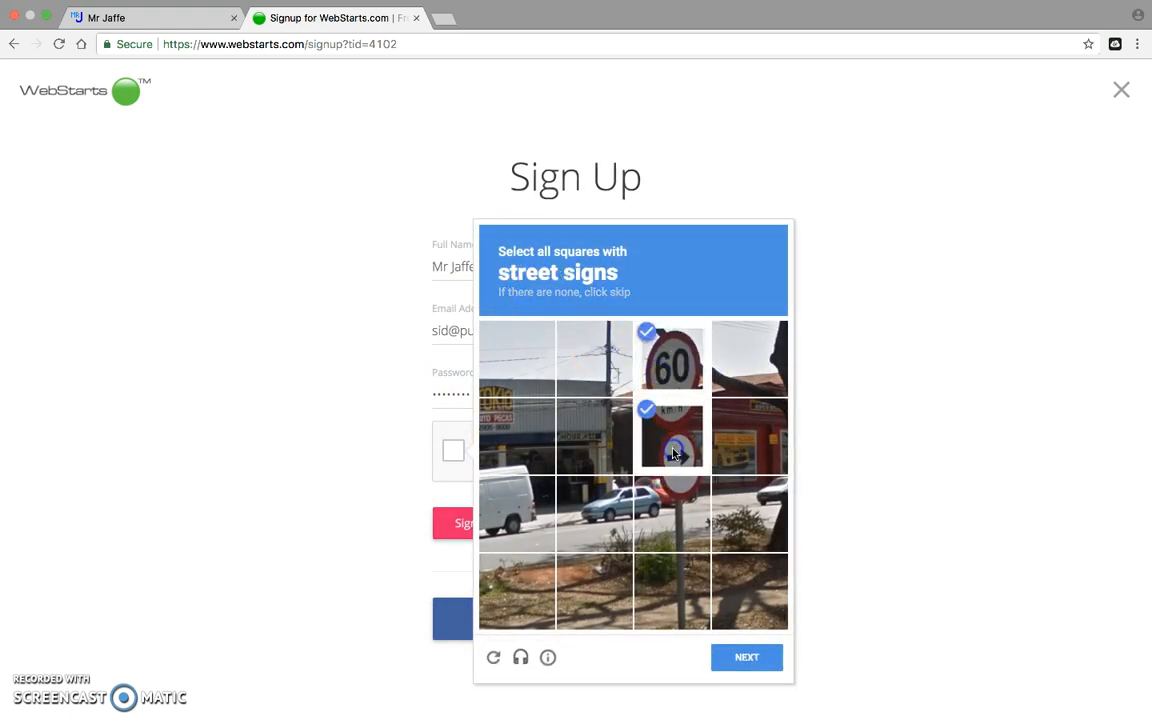
left_click(674, 508)
left_click(746, 657)
Select every tile containing the street sign and submit the second challenge.
left_click(580, 545)
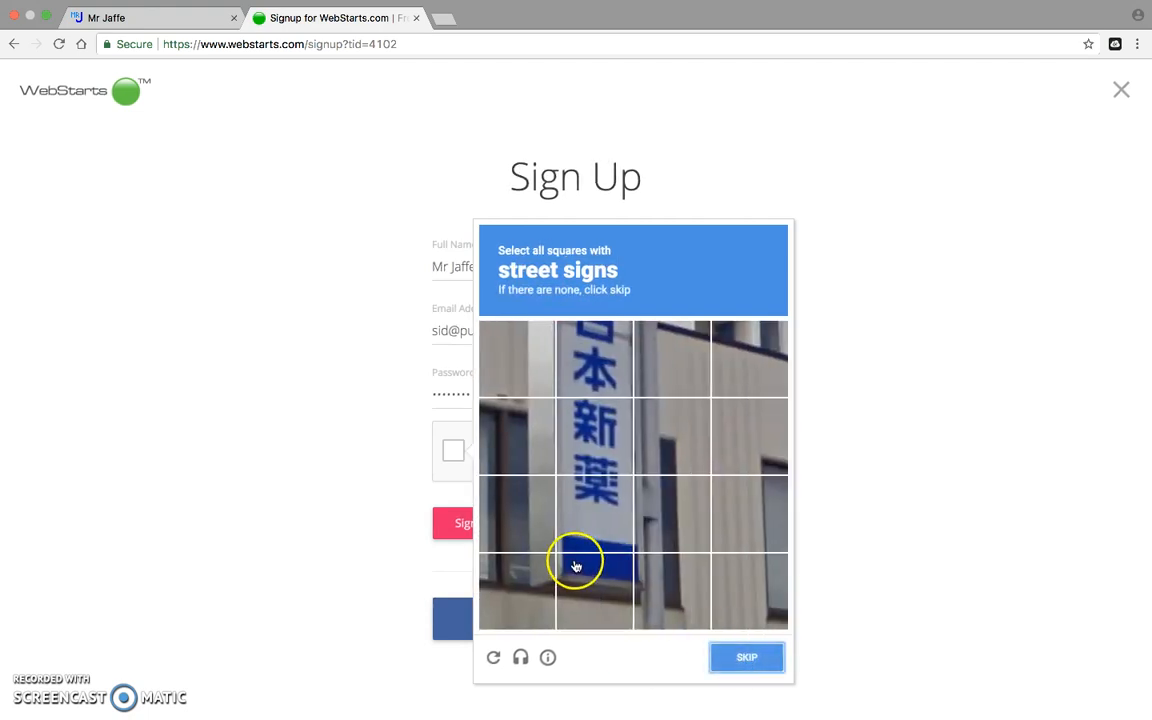
left_click(604, 460)
left_click(594, 358)
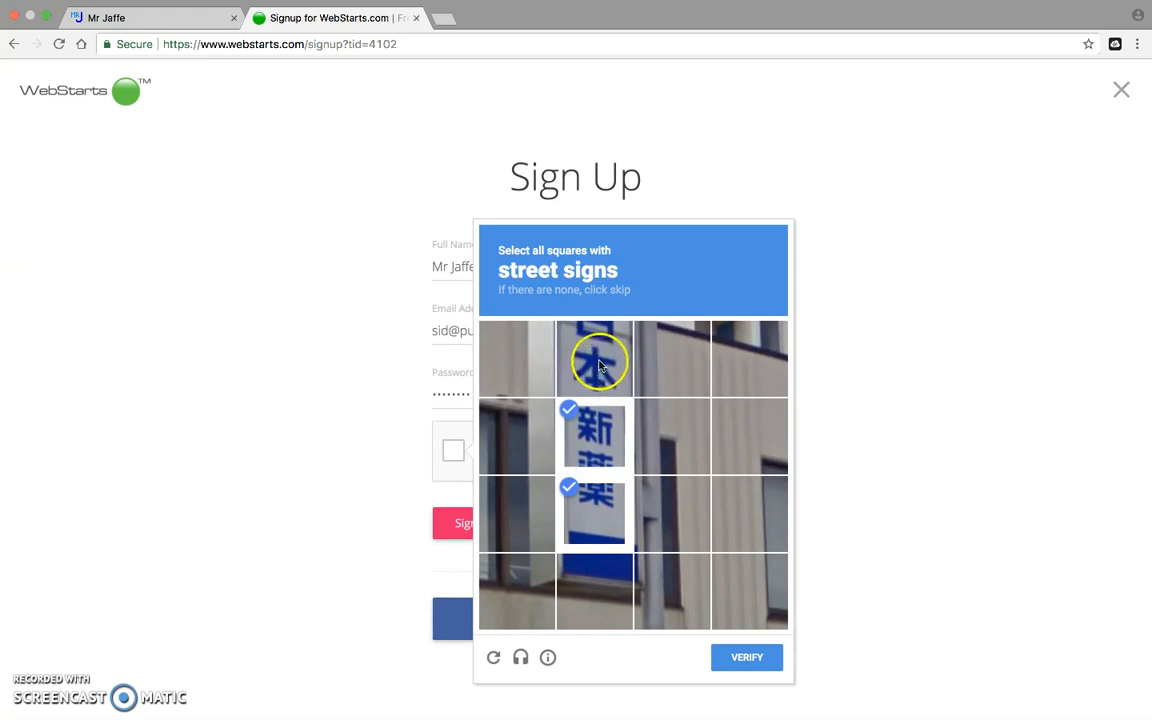
left_click(627, 712)
left_click(599, 594)
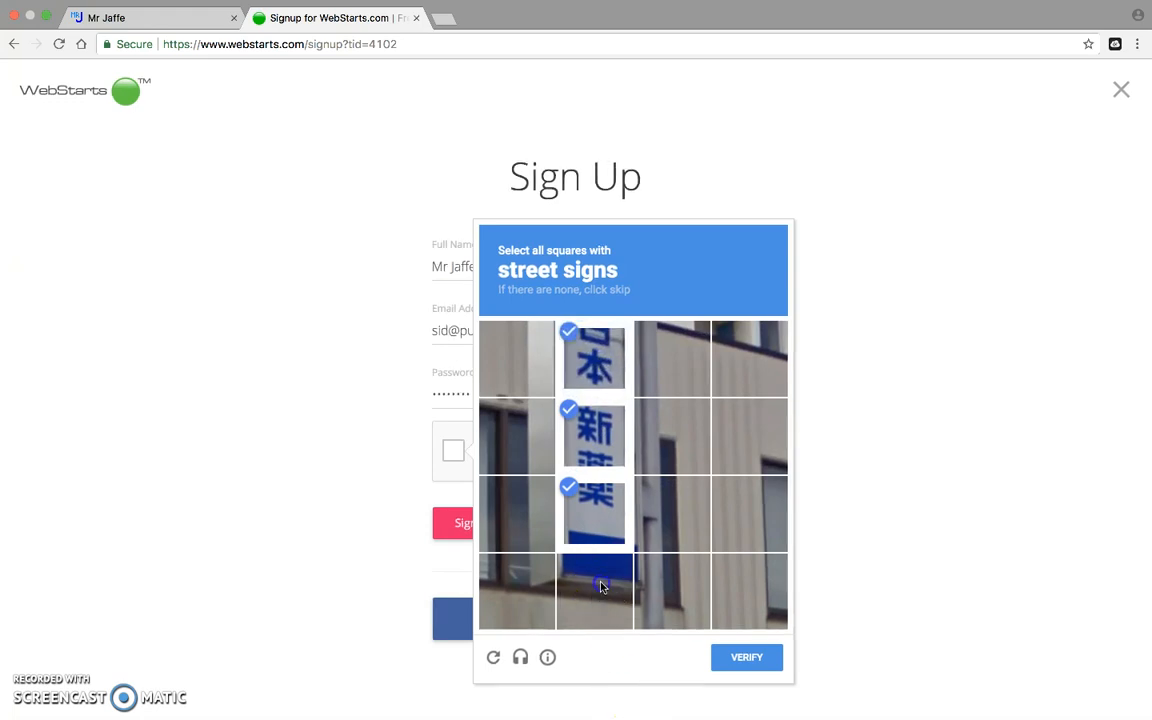
left_click(535, 571)
left_click(519, 525)
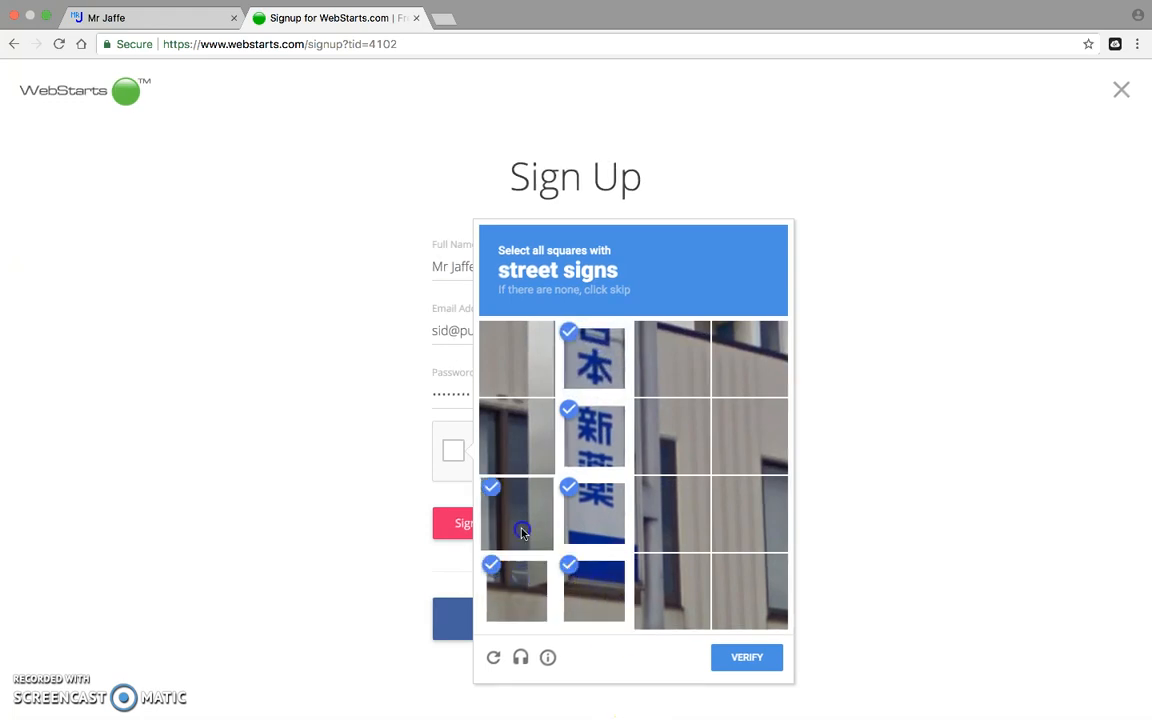
left_click(519, 437)
left_click(519, 378)
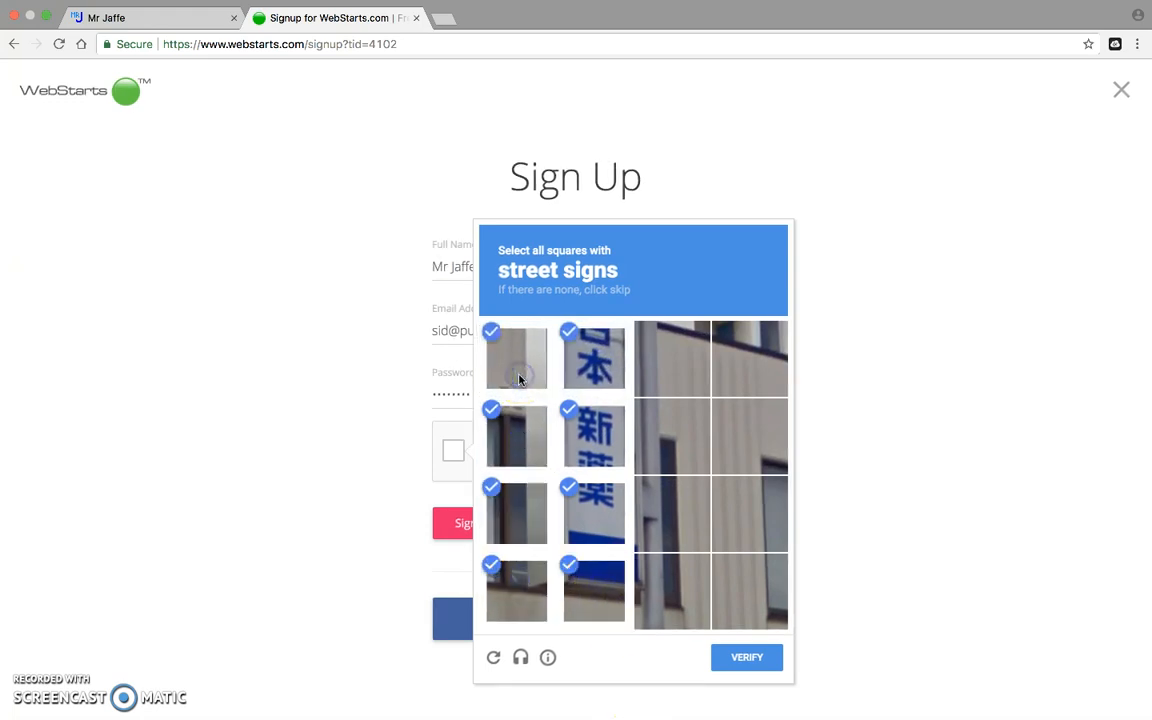
left_click(665, 588)
left_click(670, 462)
left_click(672, 489)
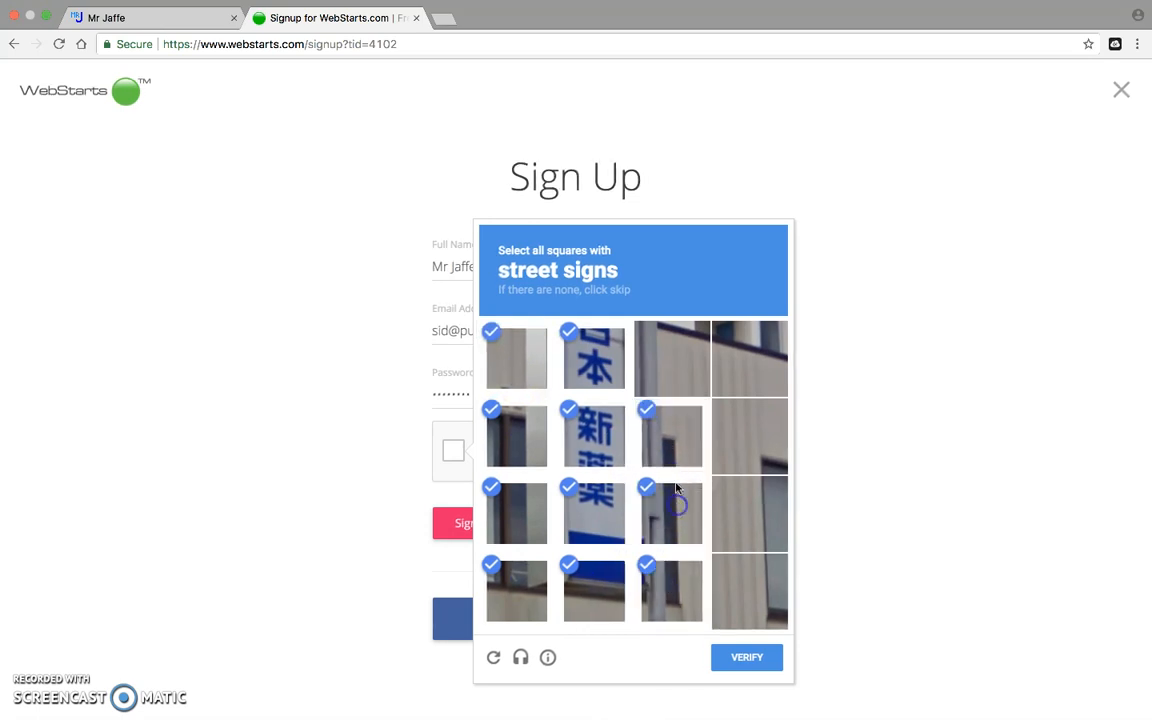
left_click(670, 358)
left_click(738, 660)
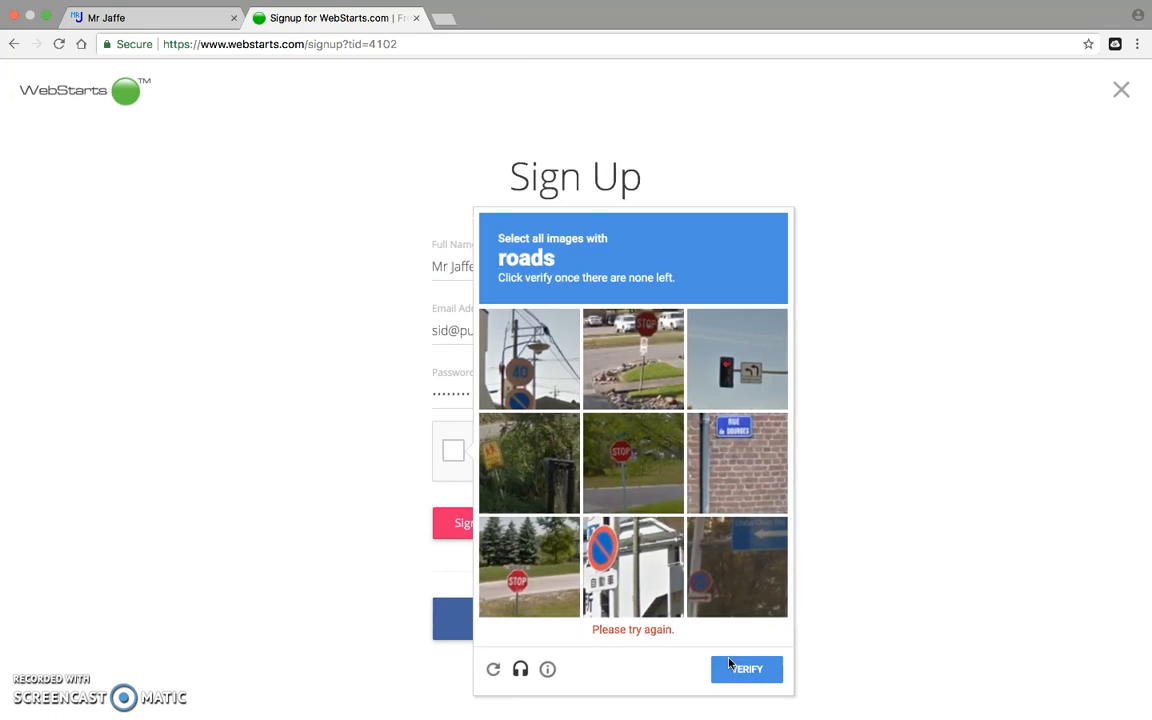
Select the matching road images and verify to pass the reCAPTCHA check.
left_click(633, 463)
left_click(648, 348)
left_click(518, 595)
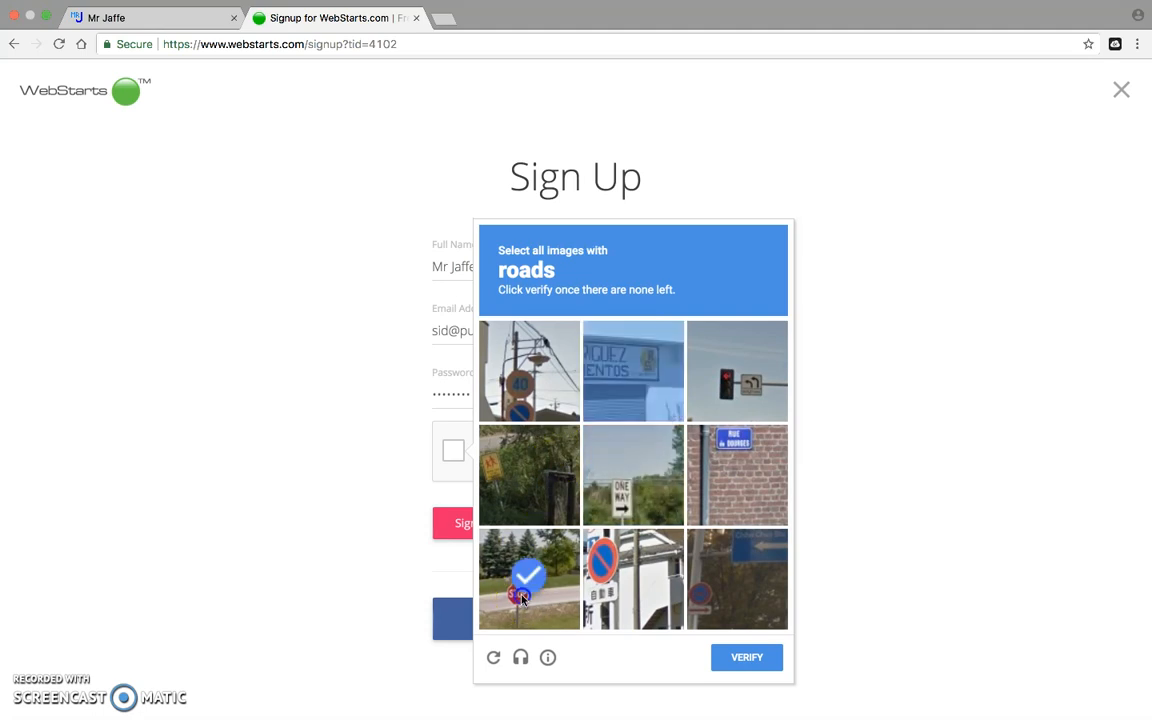
left_click(521, 597)
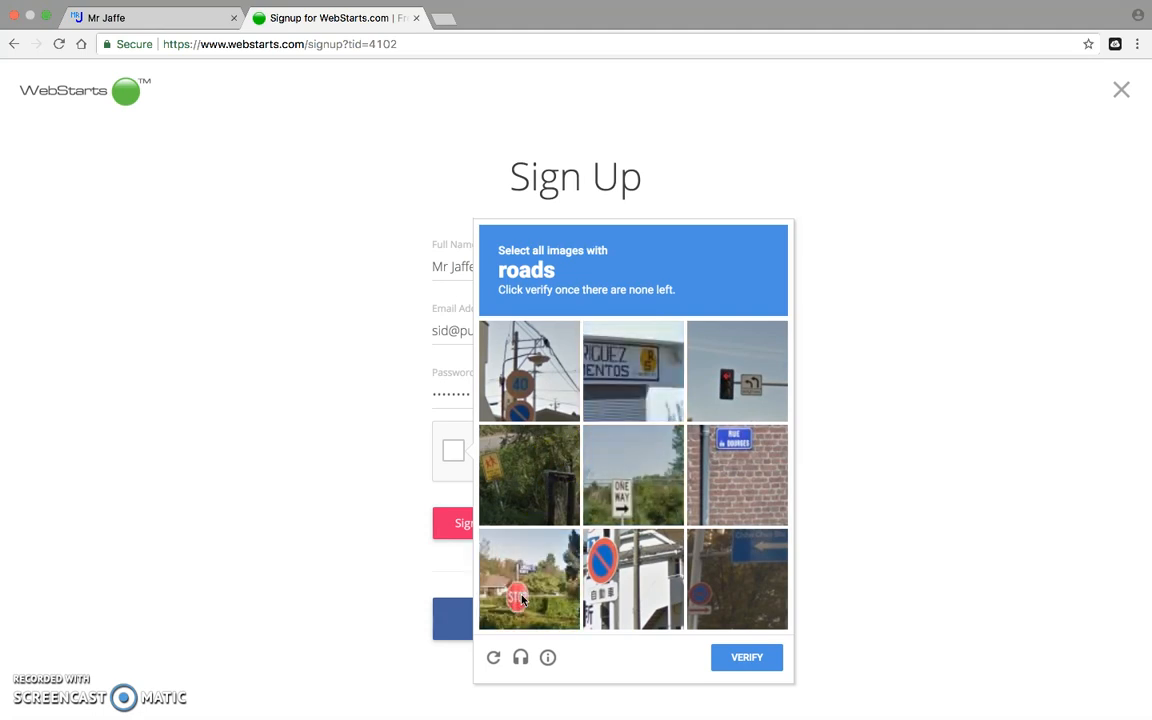
left_click(749, 655)
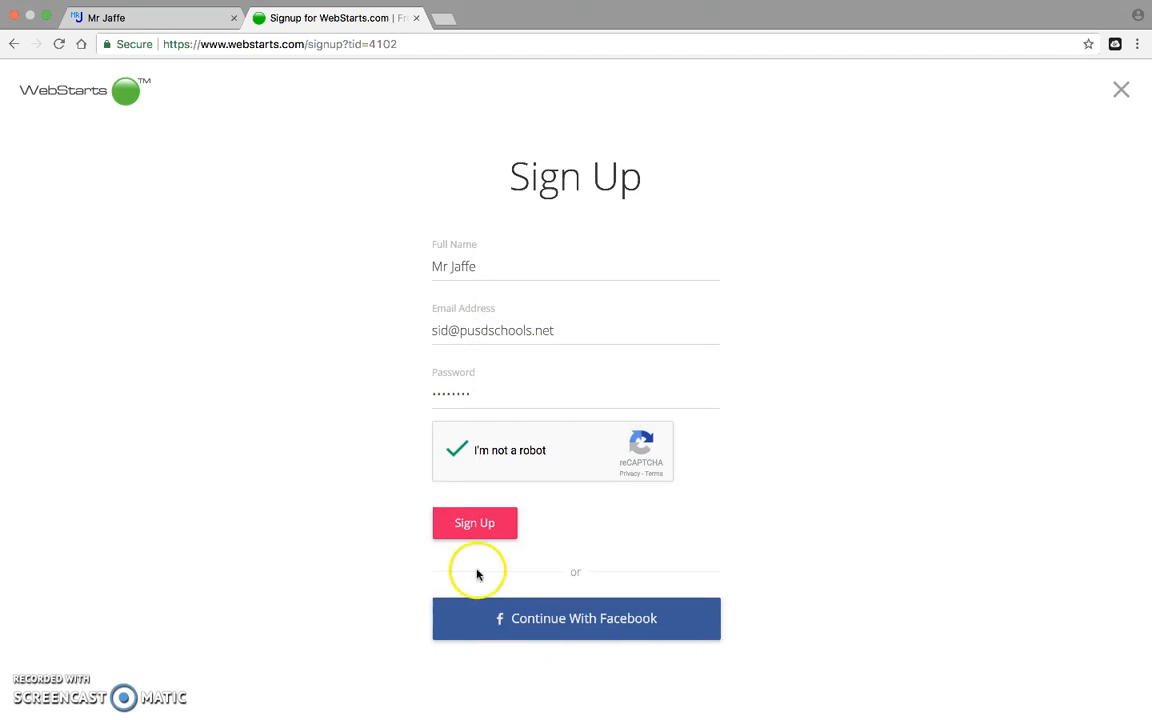
Submit the sign-up, dismiss the notification prompt, and claim FirstMiLast as the free subdomain.
left_click(474, 530)
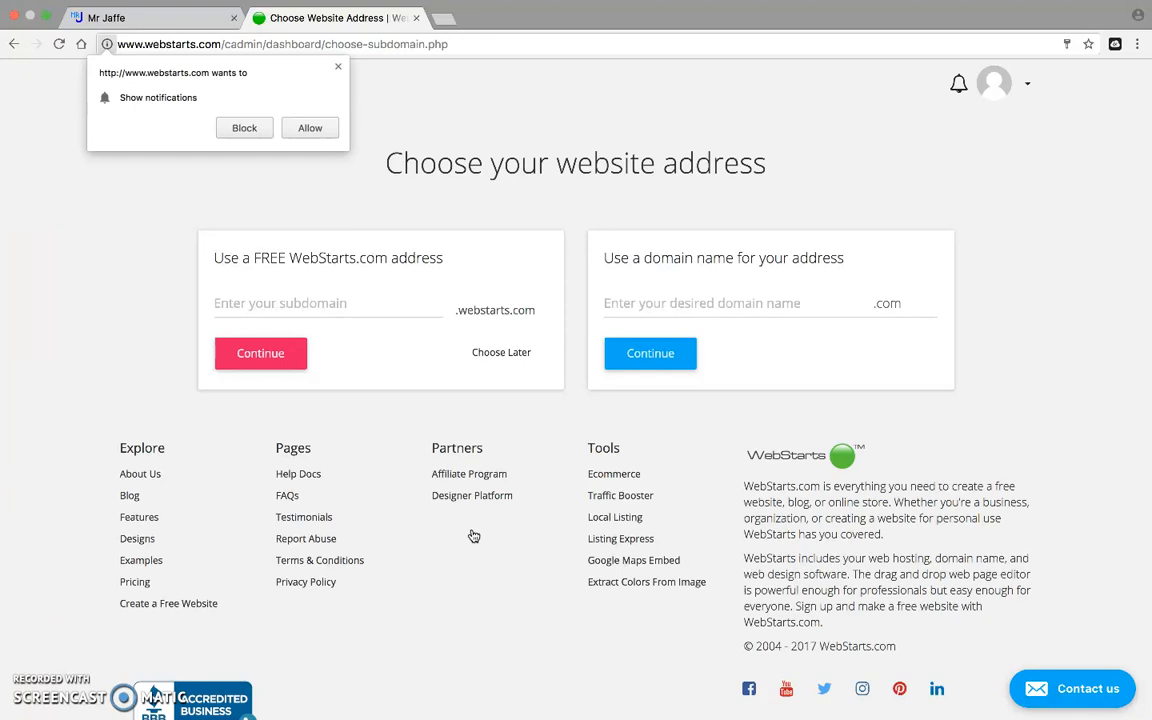
left_click(336, 68)
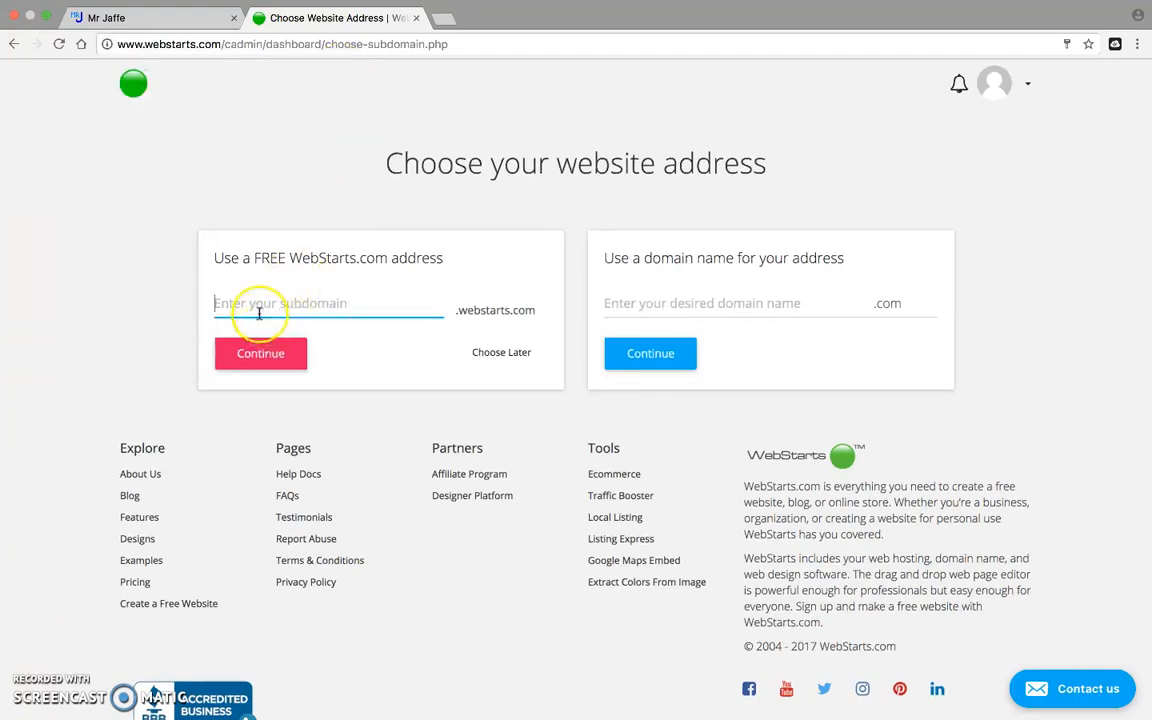
type("First")
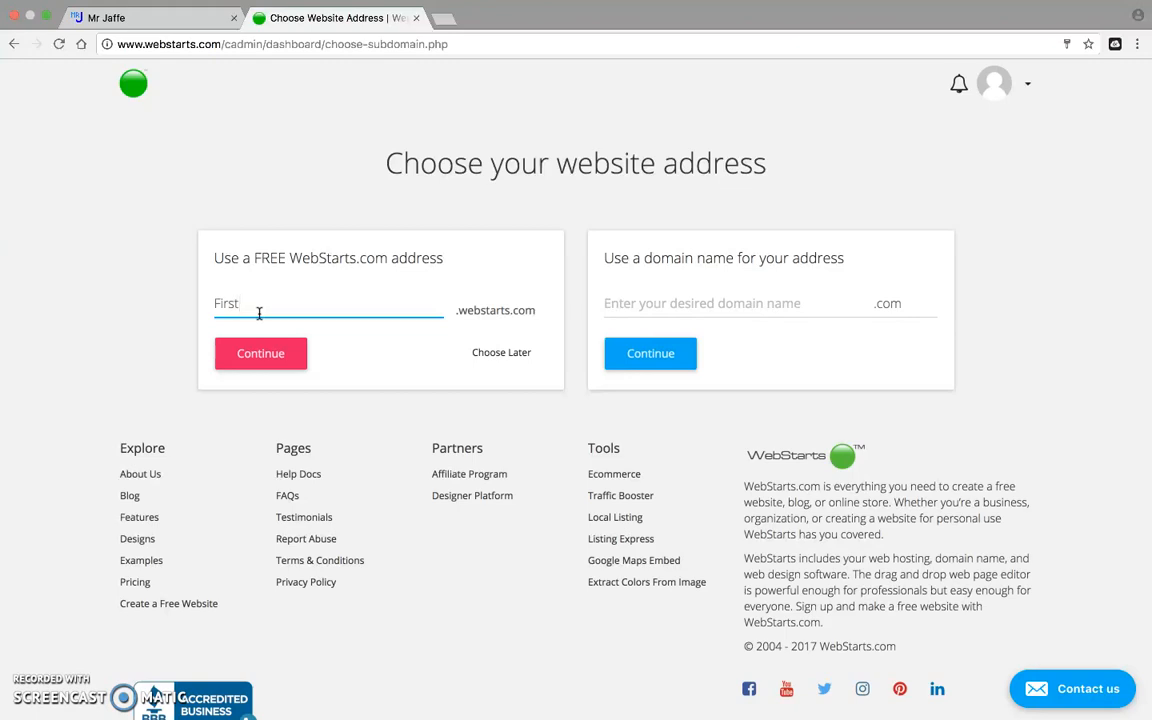
type("MiLast")
left_click(280, 362)
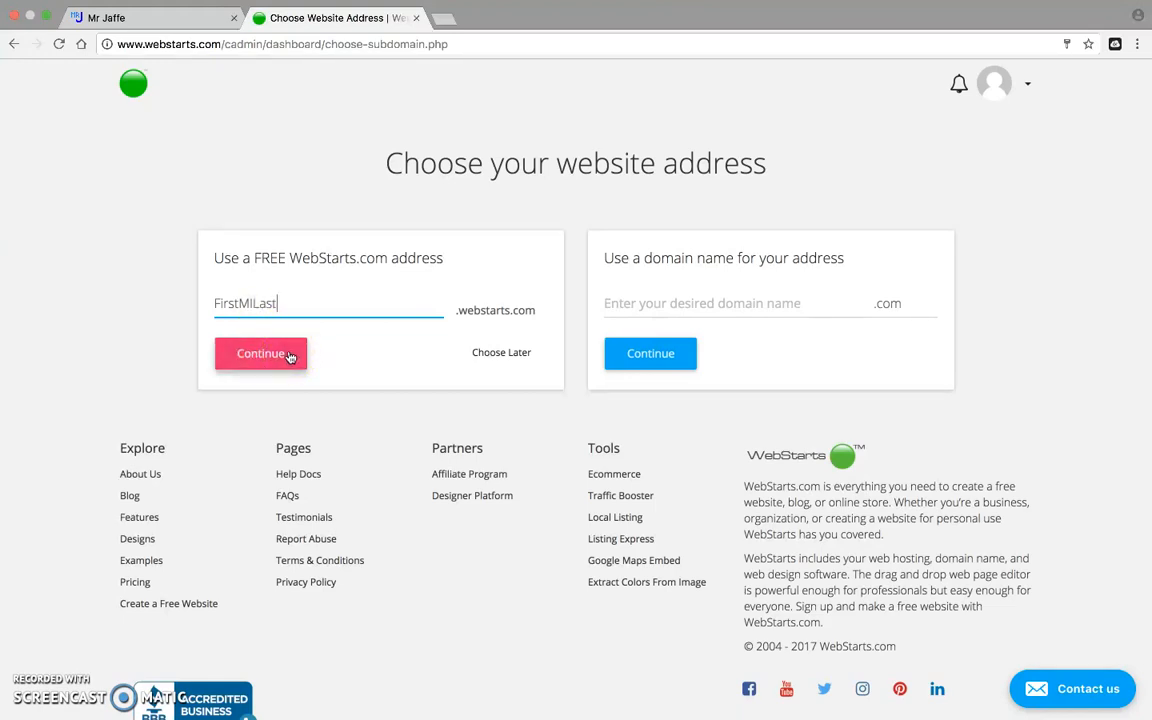
left_click(288, 357)
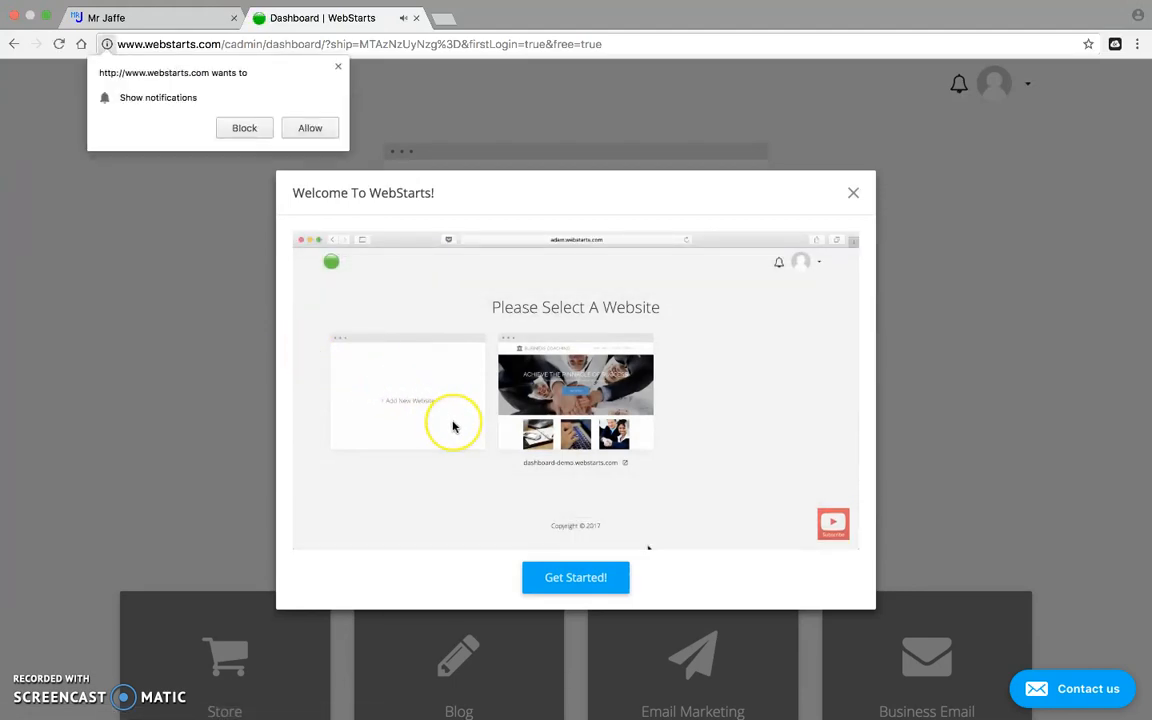
Allow site notifications and close the Welcome To WebStarts video dialog.
left_click(309, 132)
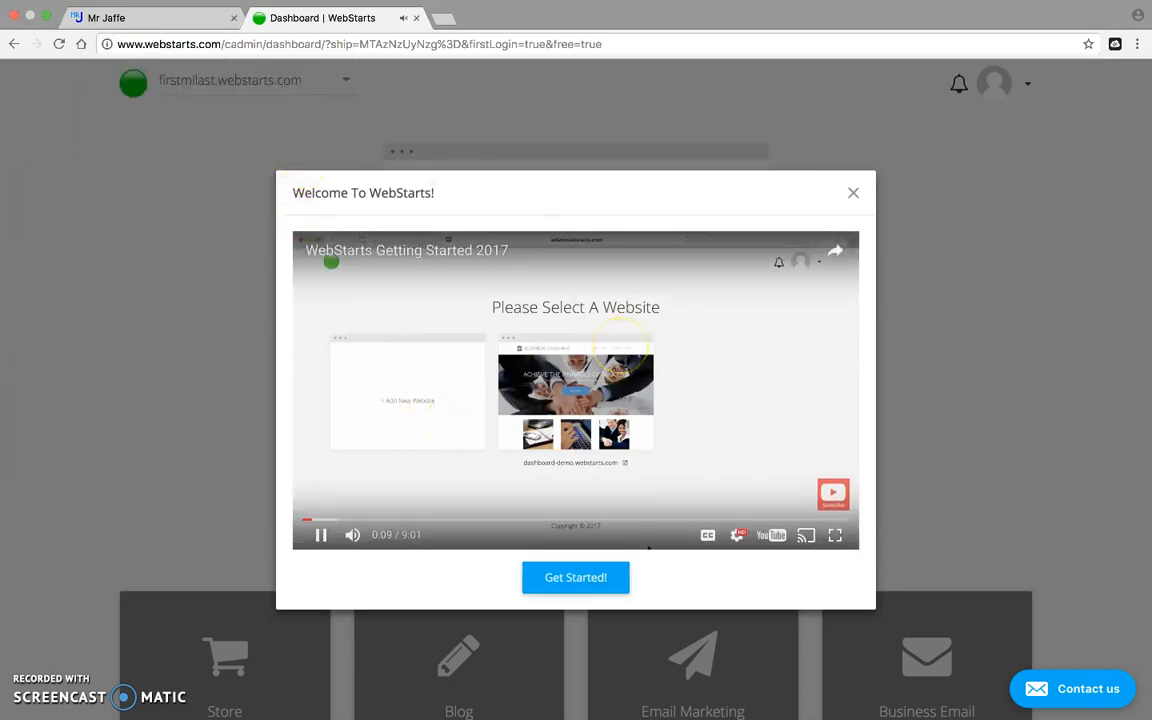
left_click(853, 191)
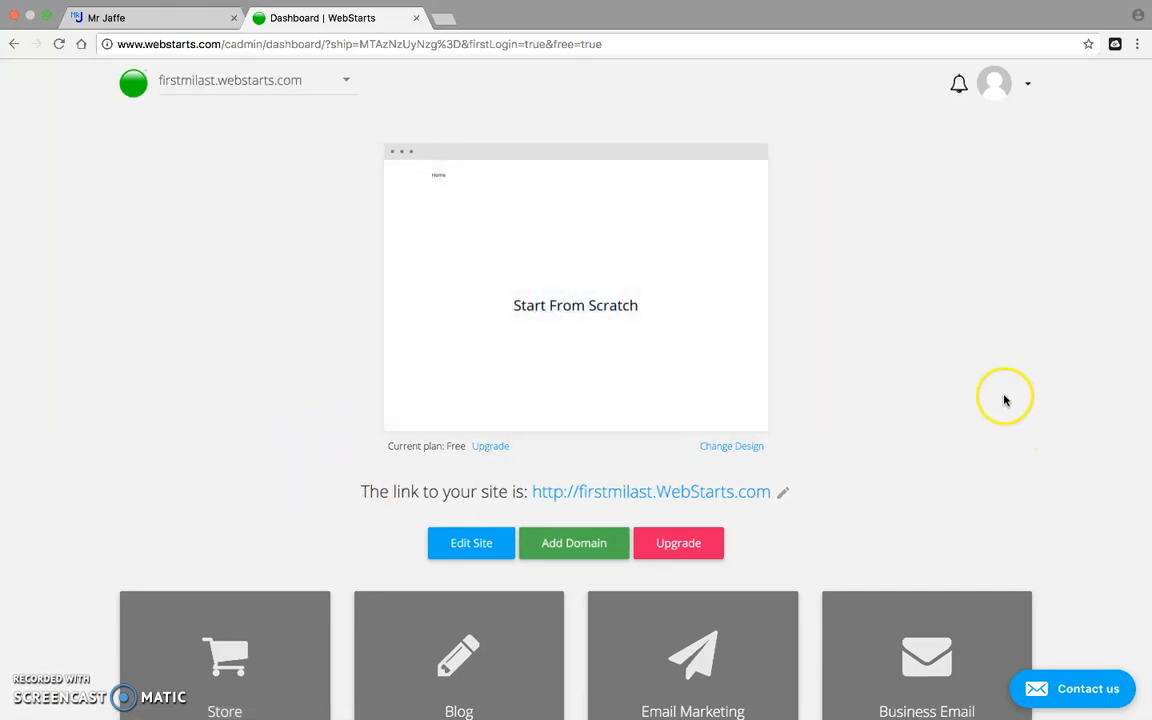
scroll(985, 379, "down", 5)
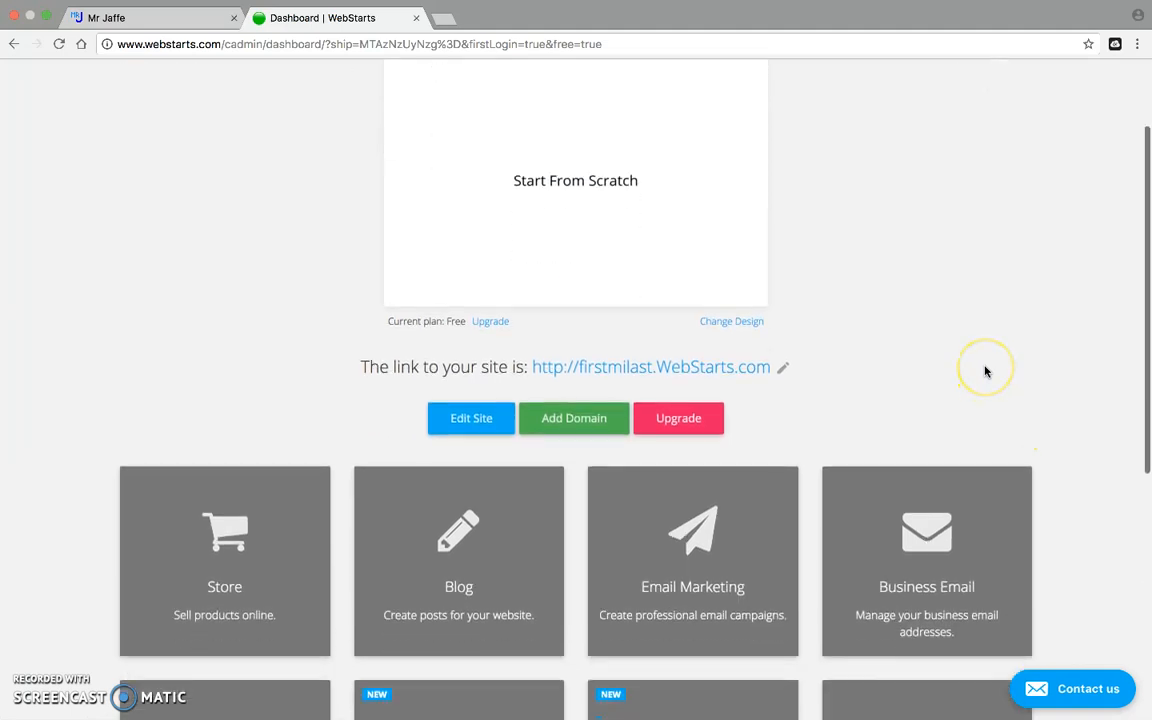
scroll(985, 371, "up", 5)
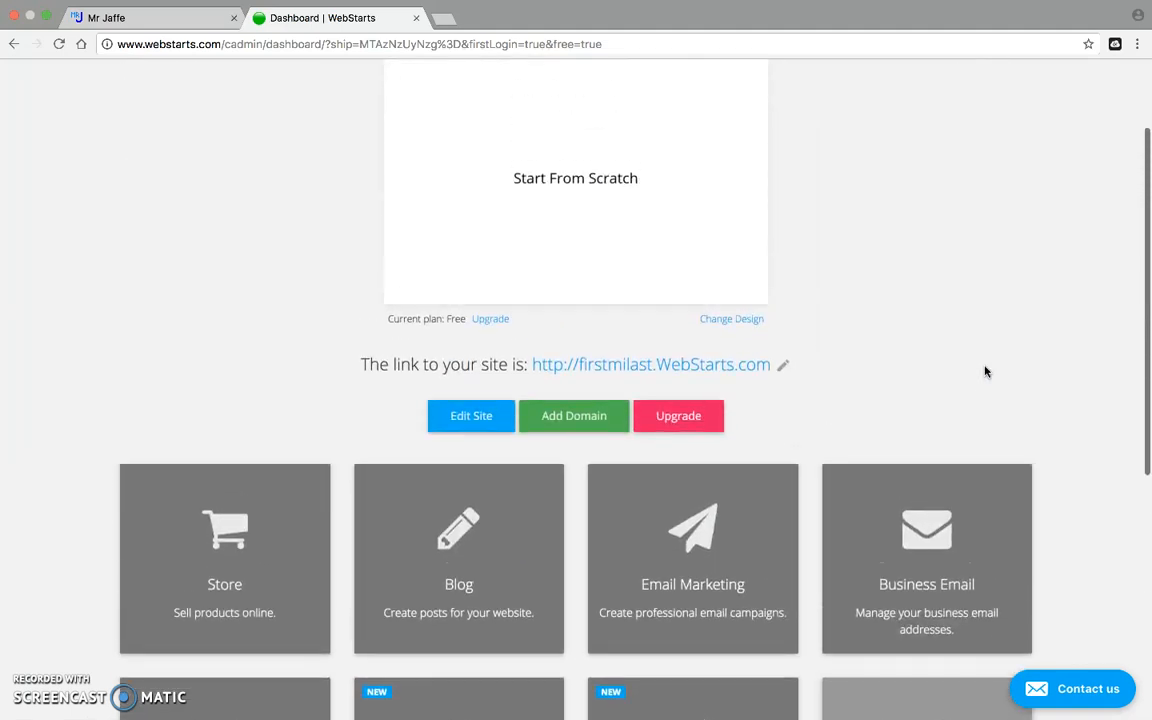
scroll(985, 370, "down", 1)
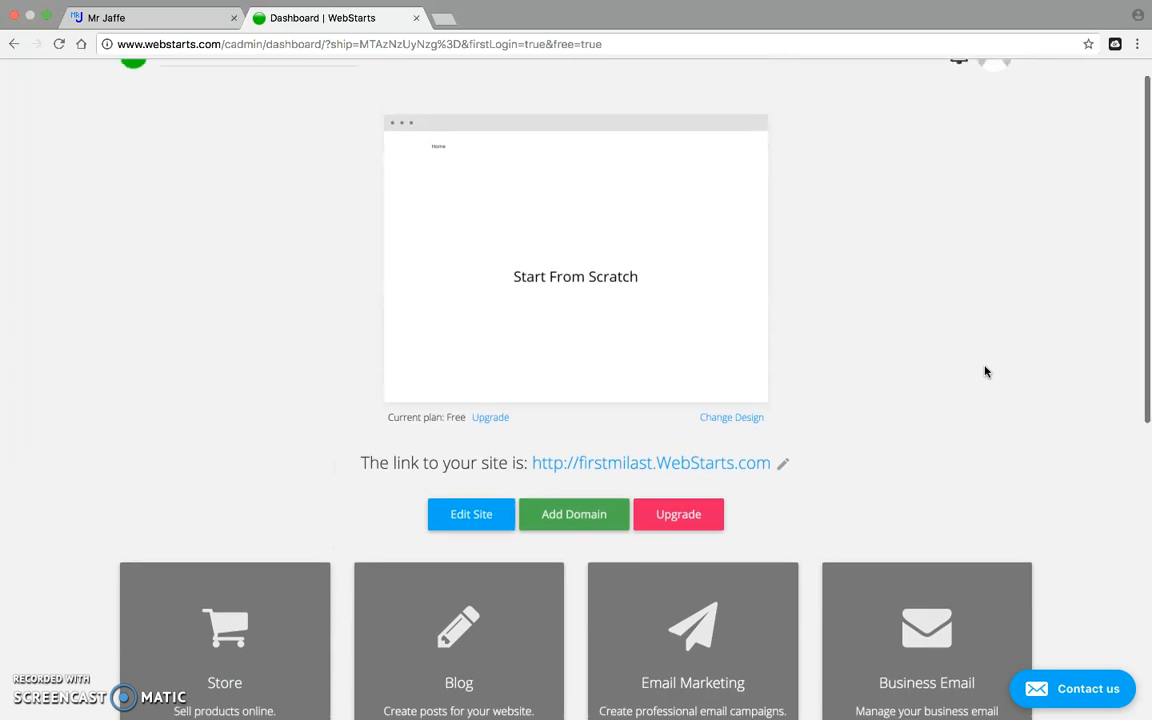
left_click(492, 366)
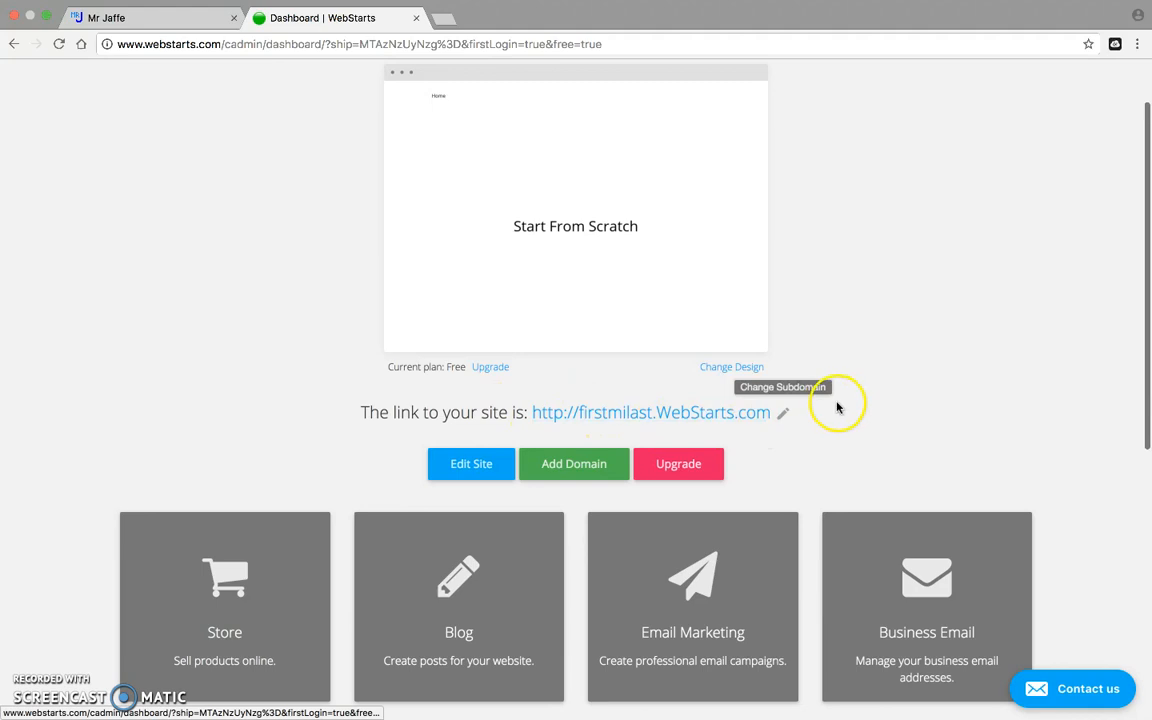
left_click(785, 416)
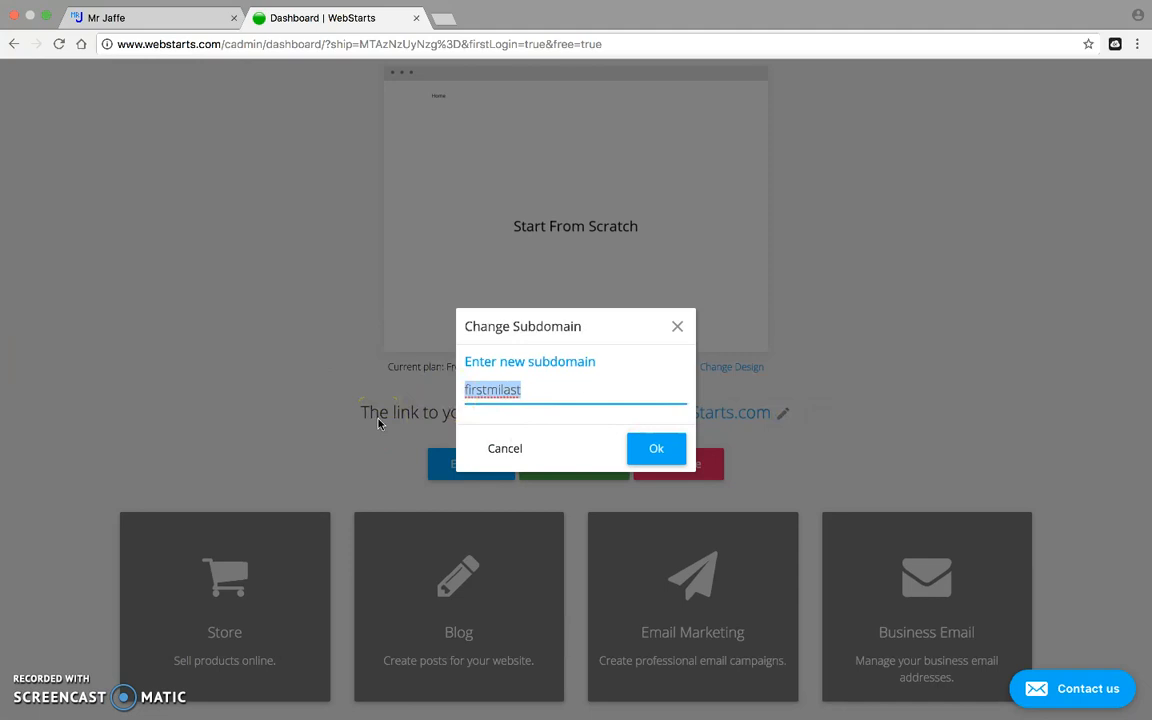
left_click(668, 446)
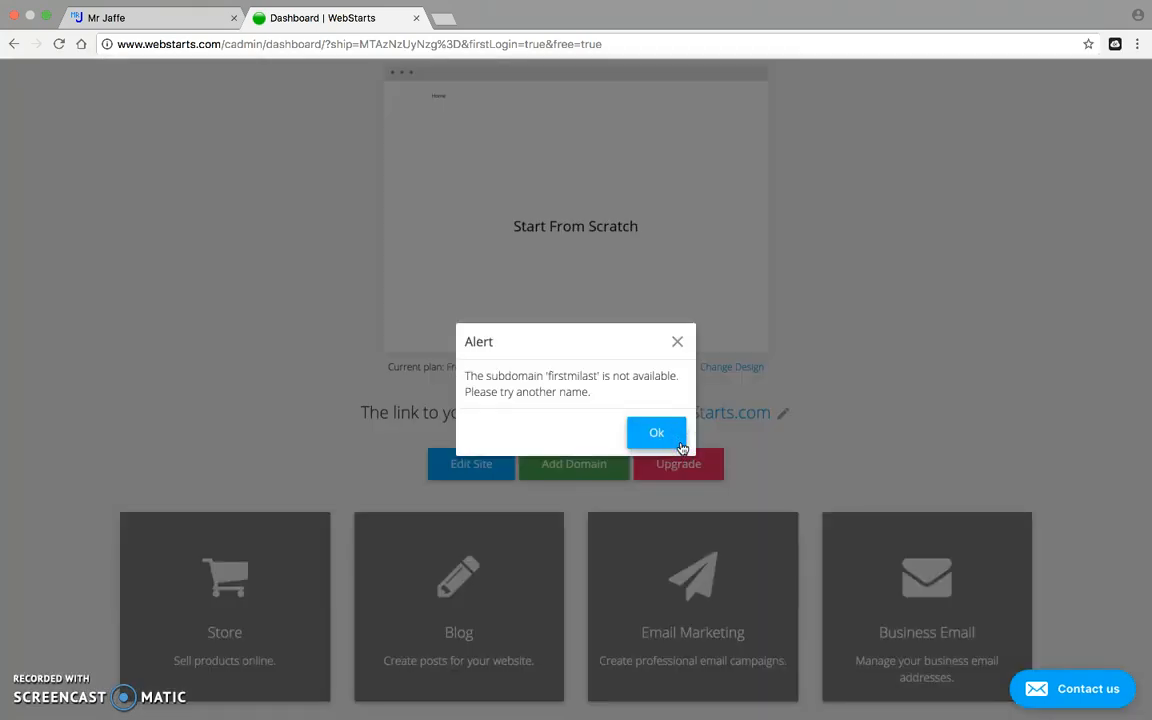
left_click(658, 432)
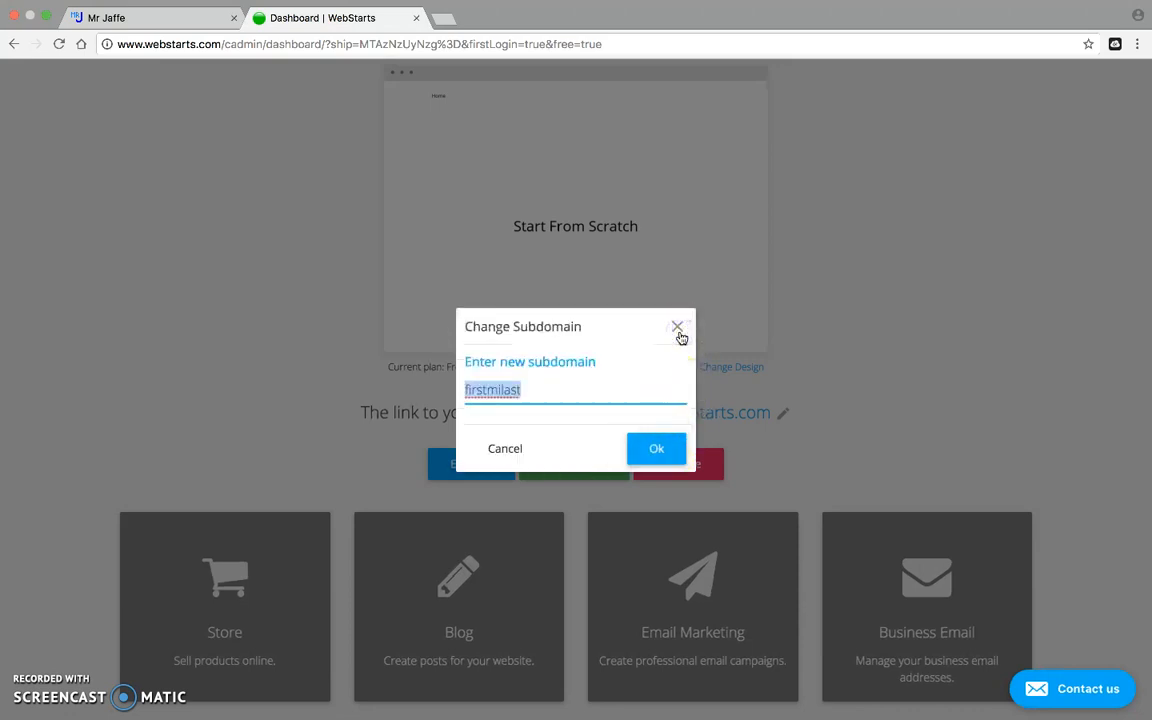
left_click(494, 450)
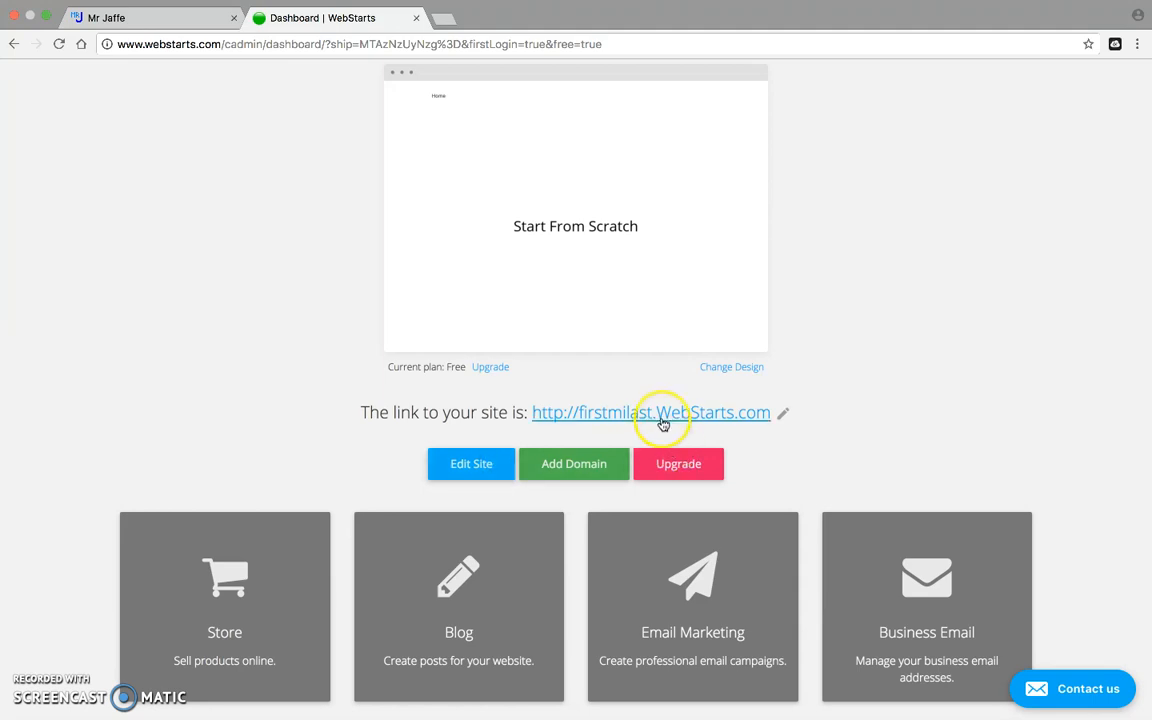
right_click(600, 421)
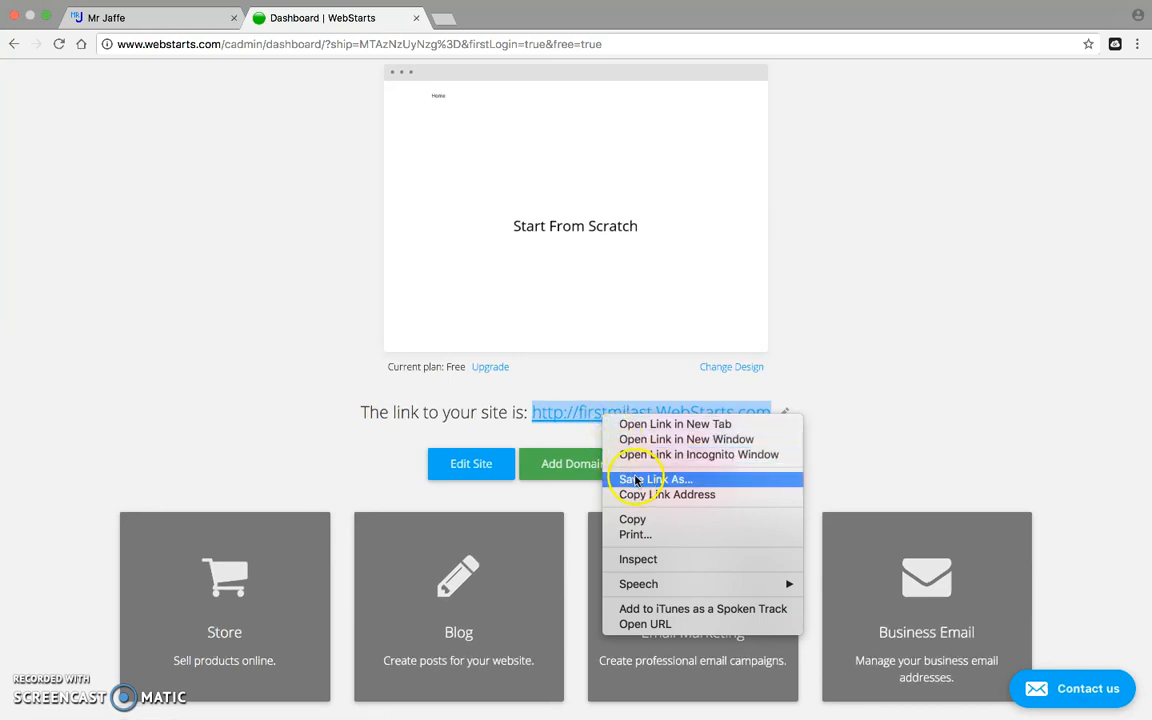
left_click(646, 495)
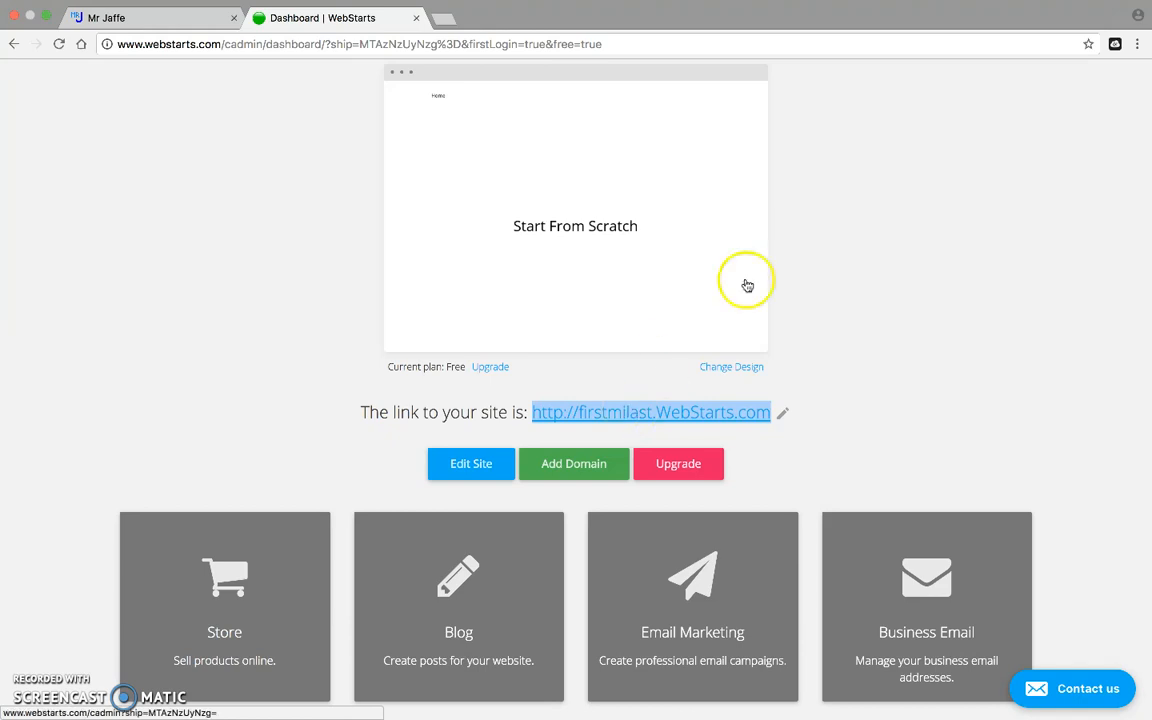
Open the site in the editor, browse the Add panel, then show the Pages list.
scroll(848, 147, "up", 1)
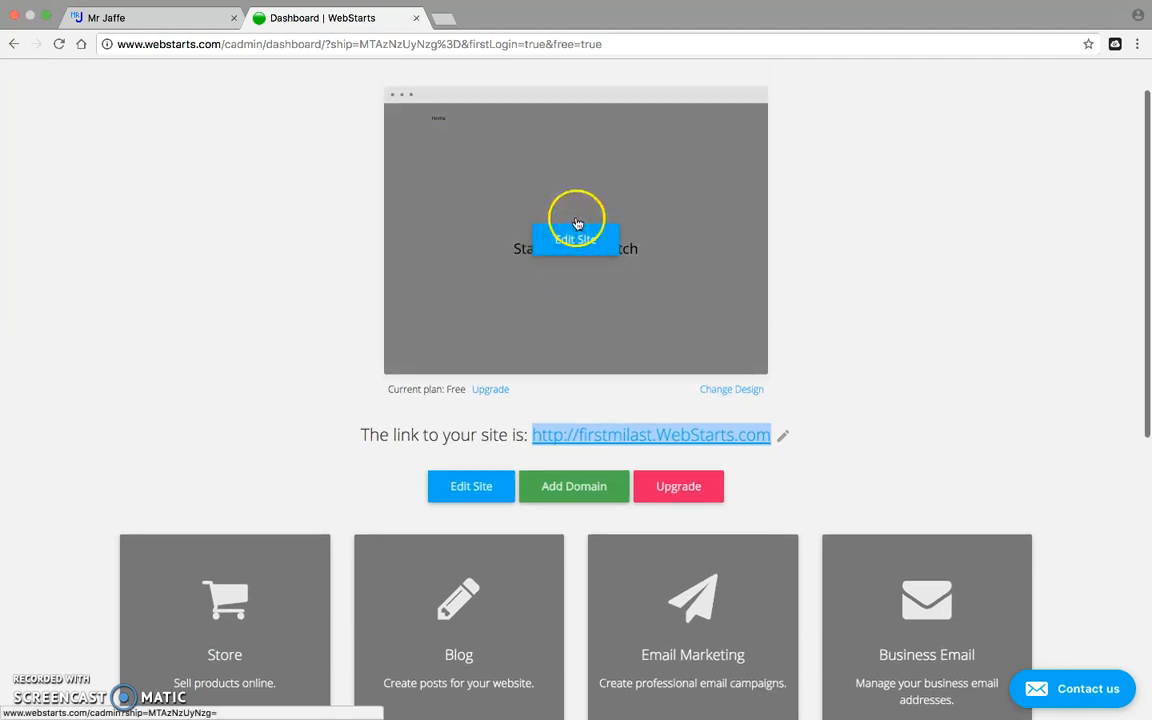
left_click(578, 239)
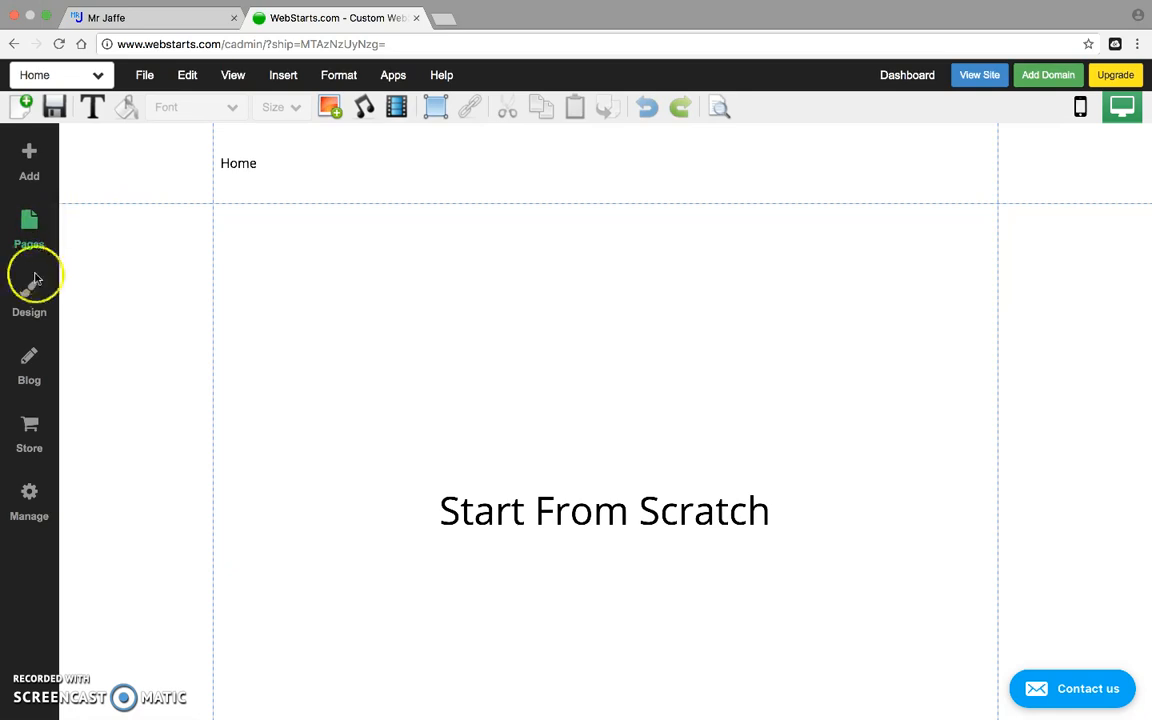
left_click(31, 151)
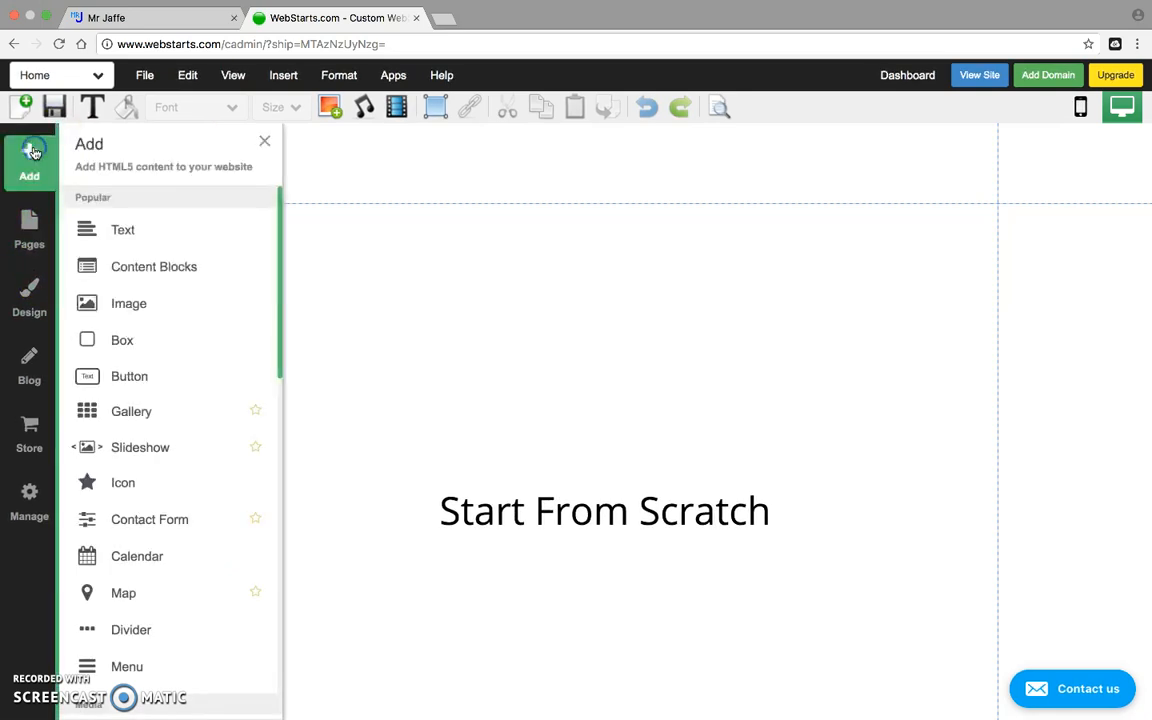
scroll(140, 232, "down", 1)
scroll(145, 238, "down", 10)
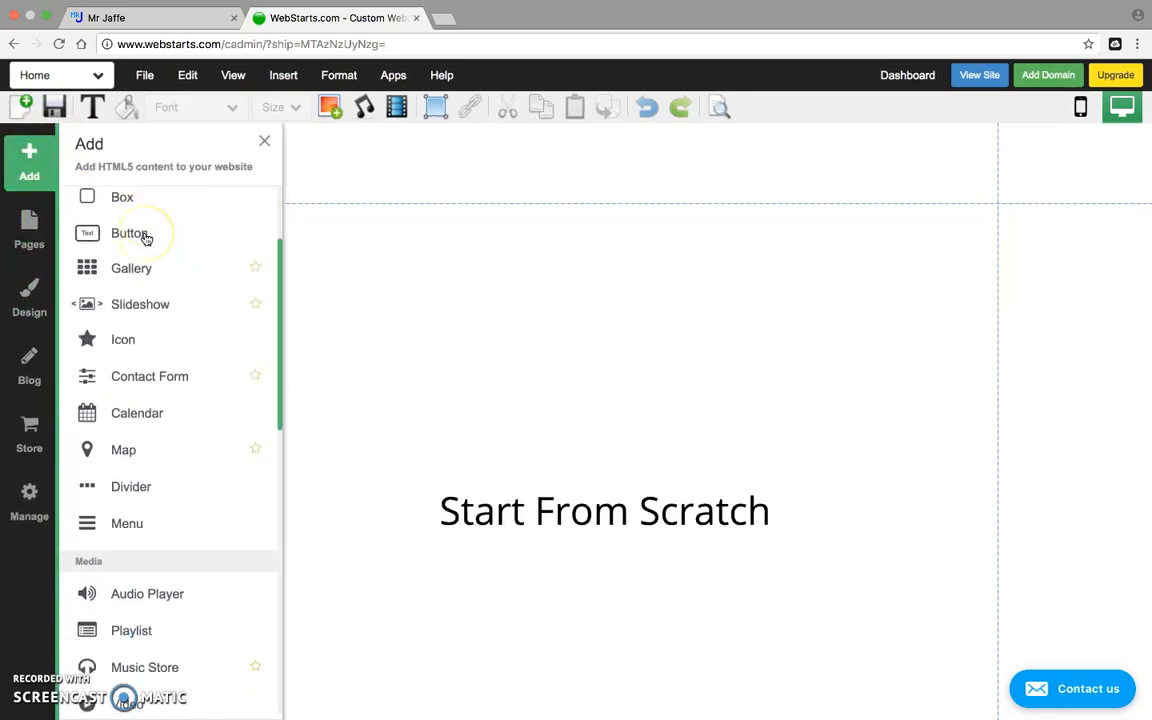
scroll(145, 238, "down", 5)
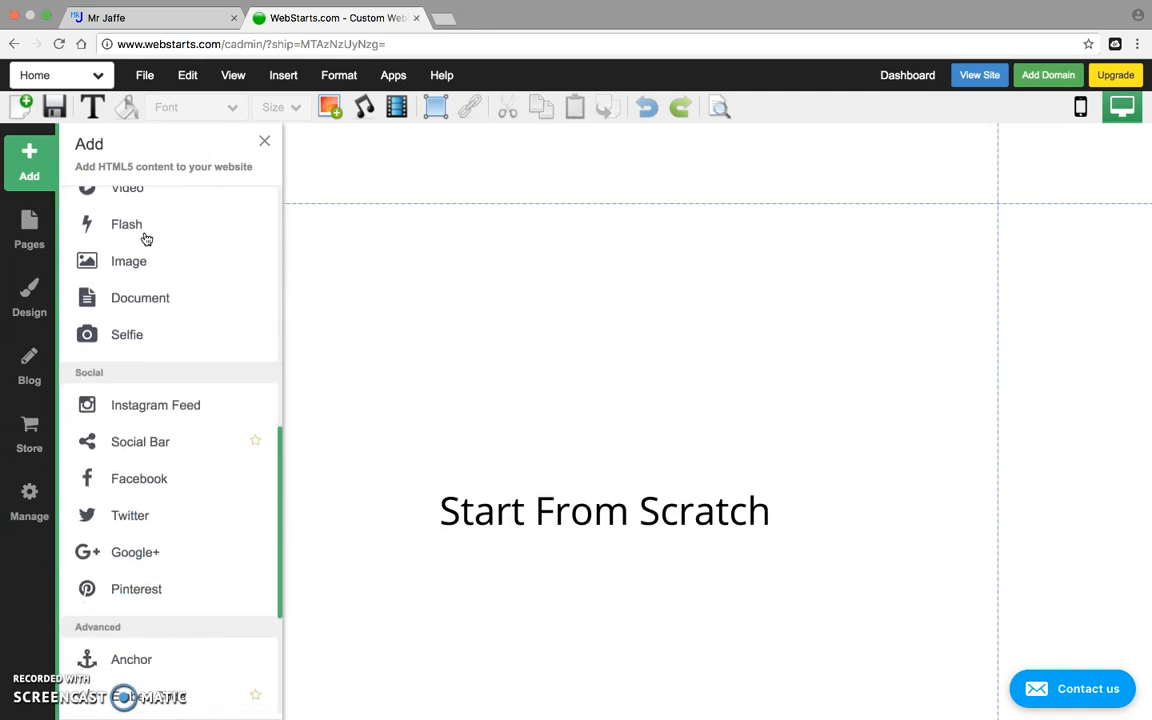
scroll(145, 238, "up", 15)
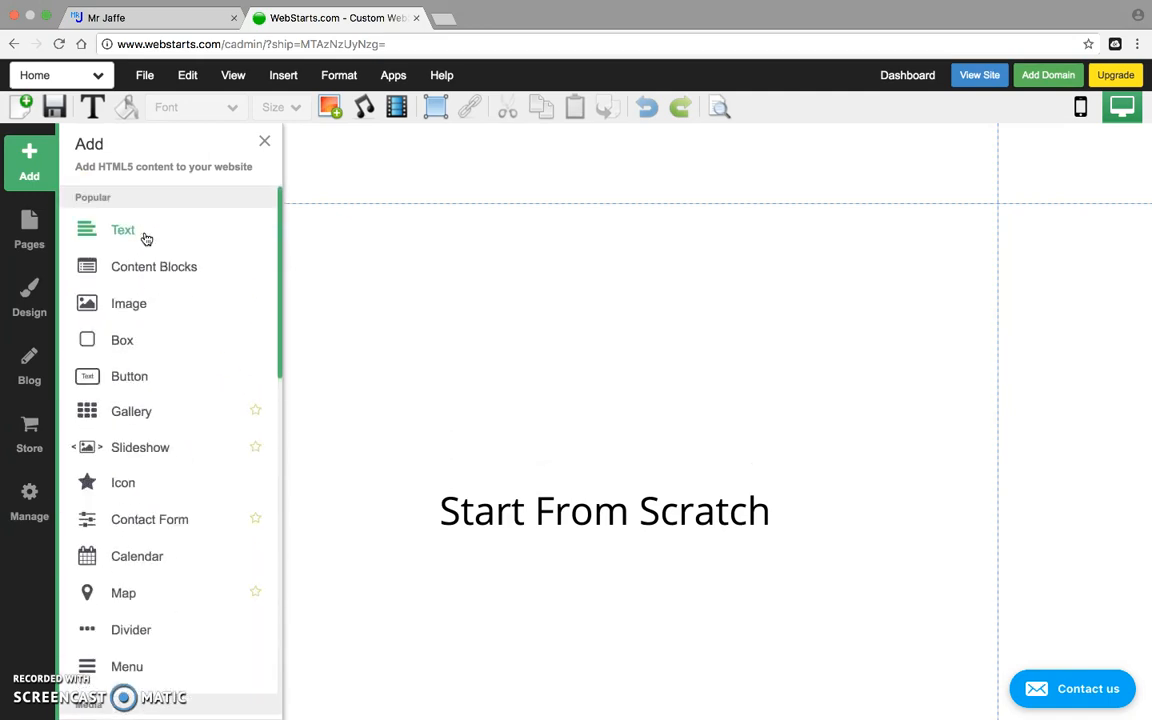
left_click(47, 150)
left_click(29, 226)
Create a Graphics page as a copy of the Home page.
left_click(178, 224)
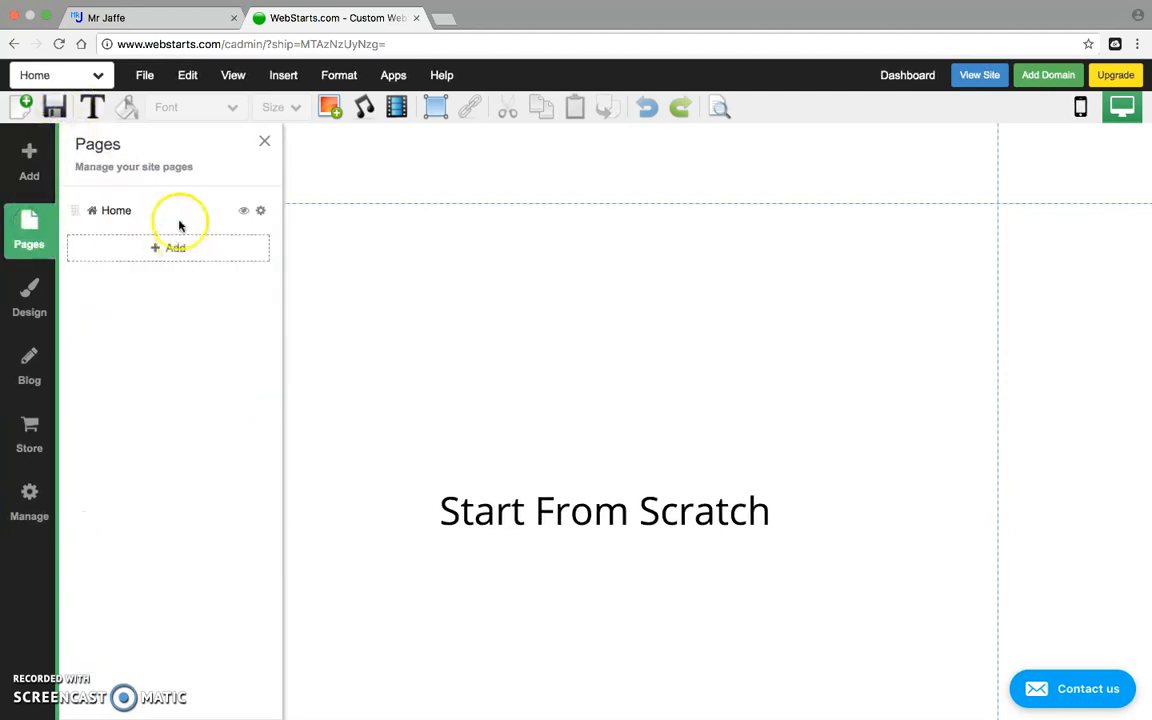
left_click(30, 240)
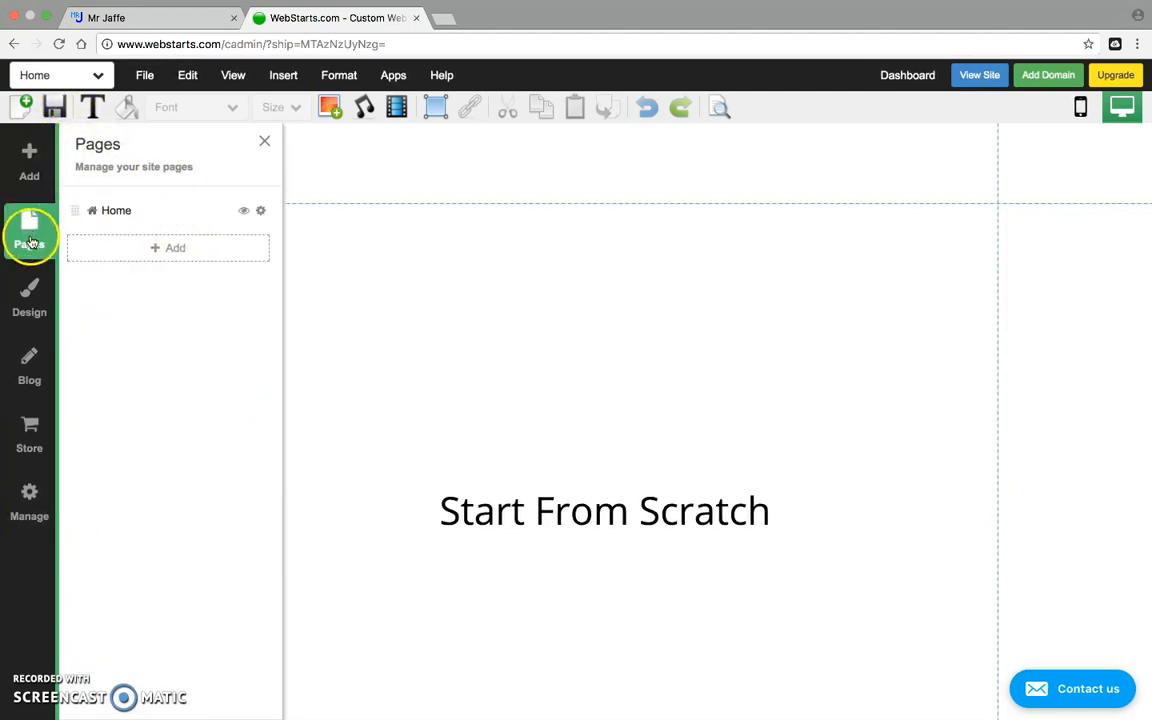
left_click(141, 249)
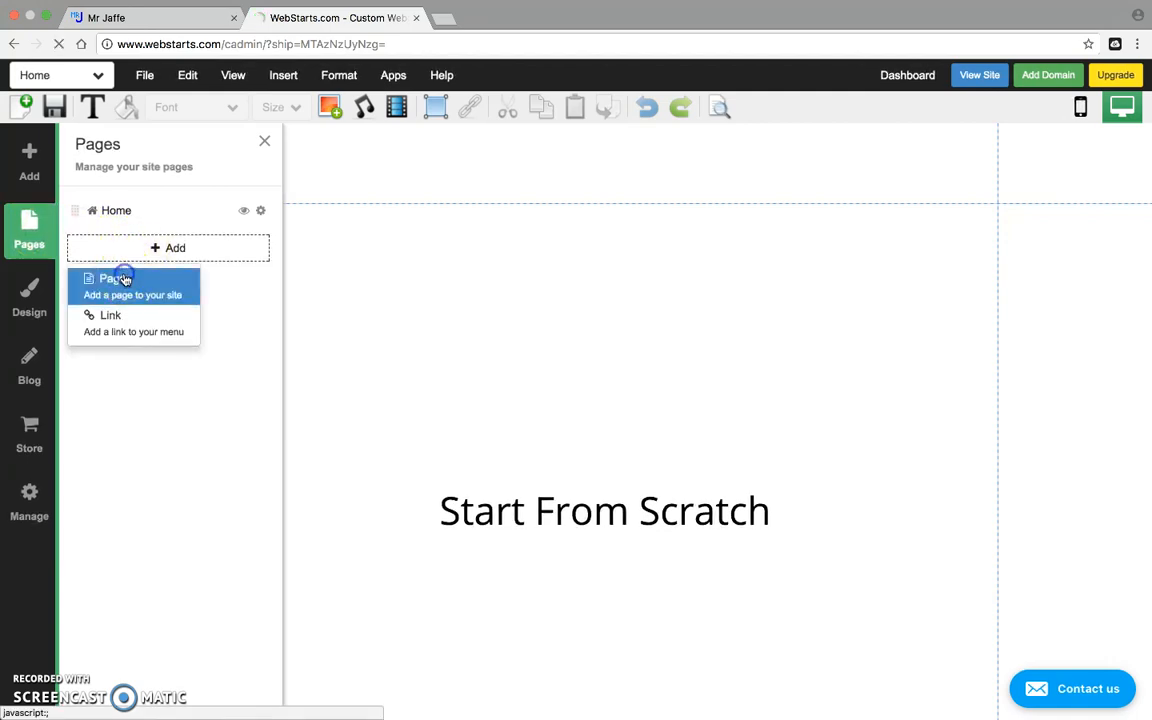
left_click(122, 279)
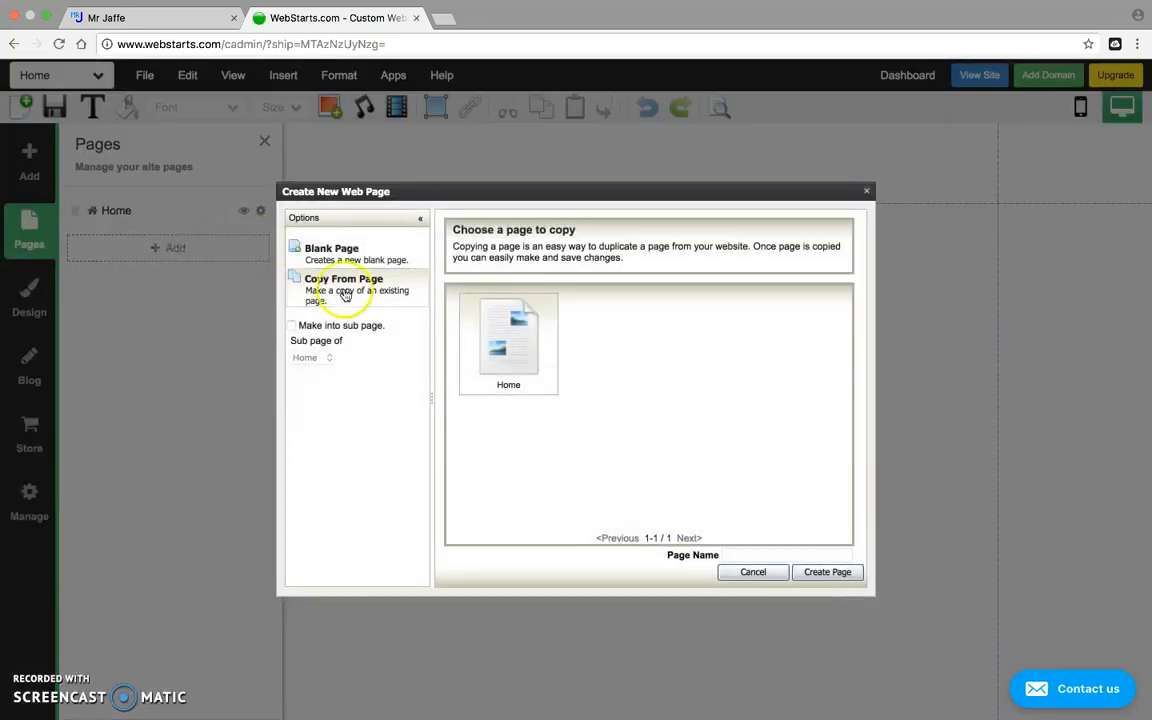
left_click(745, 555)
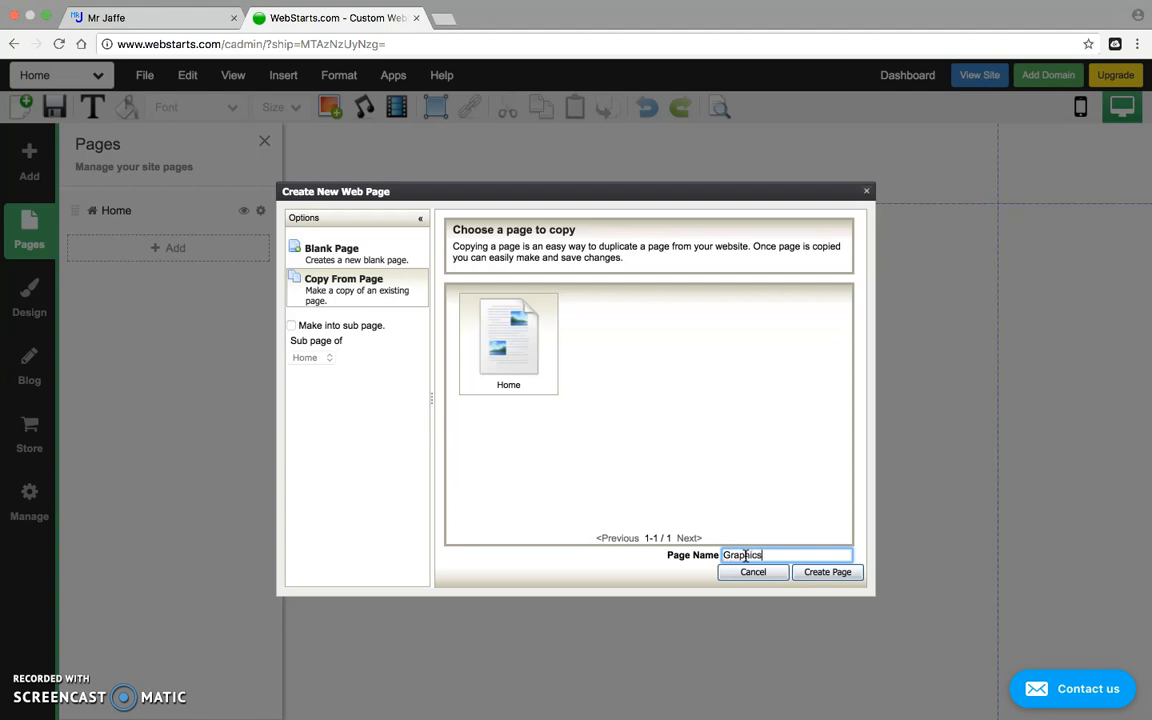
left_click(838, 572)
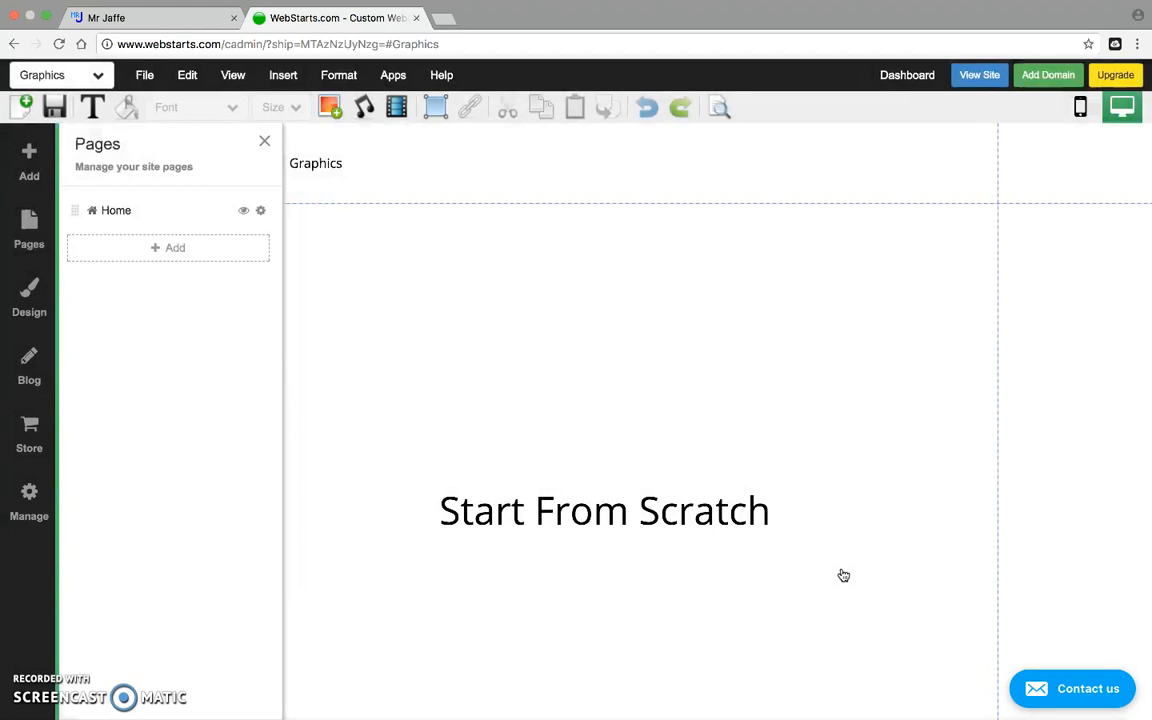
left_click(174, 249)
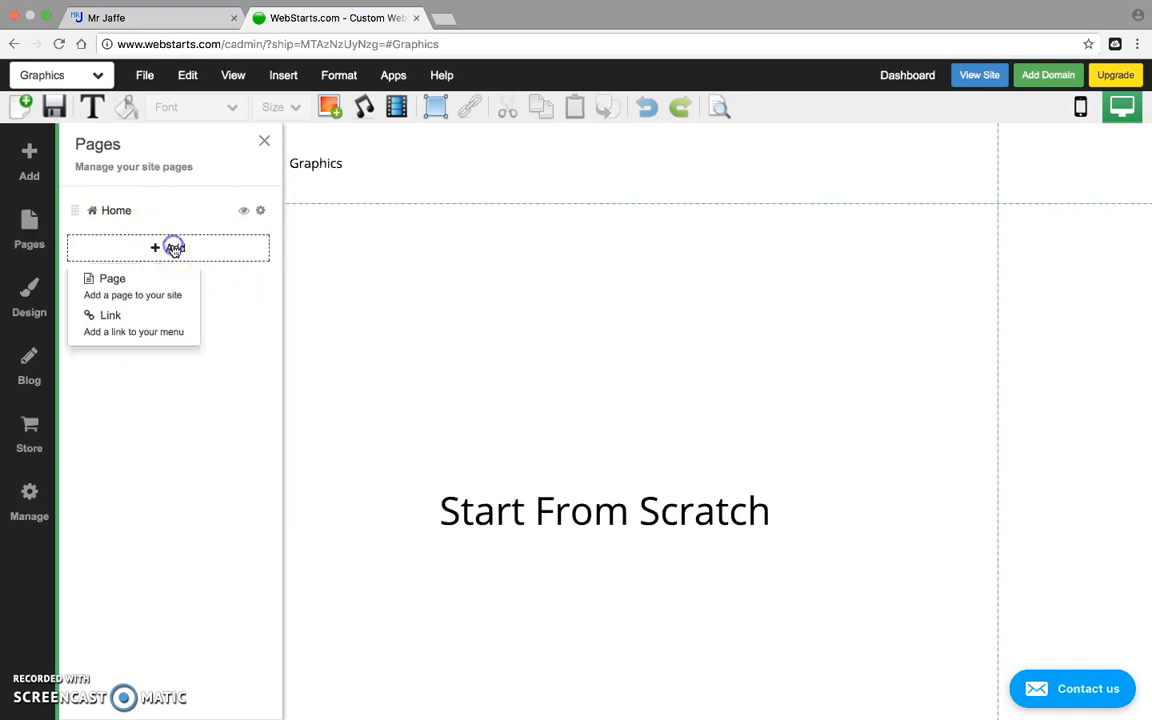
Create an Animation page copied from an existing page.
left_click(120, 284)
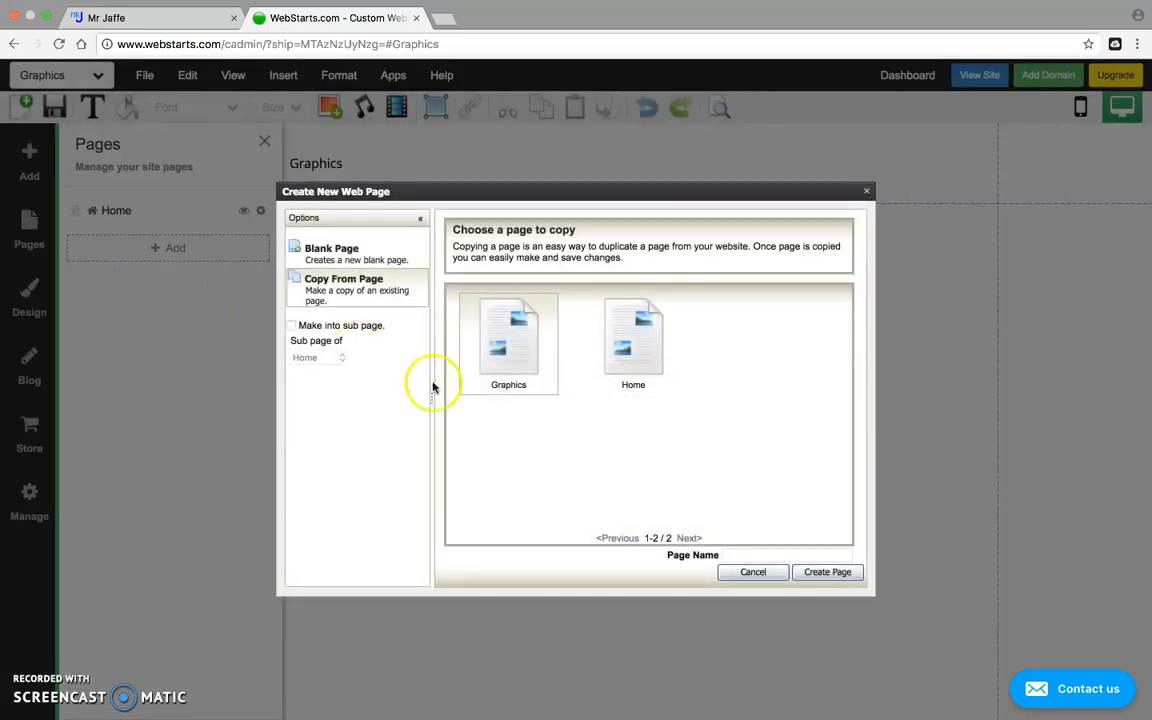
left_click(726, 554)
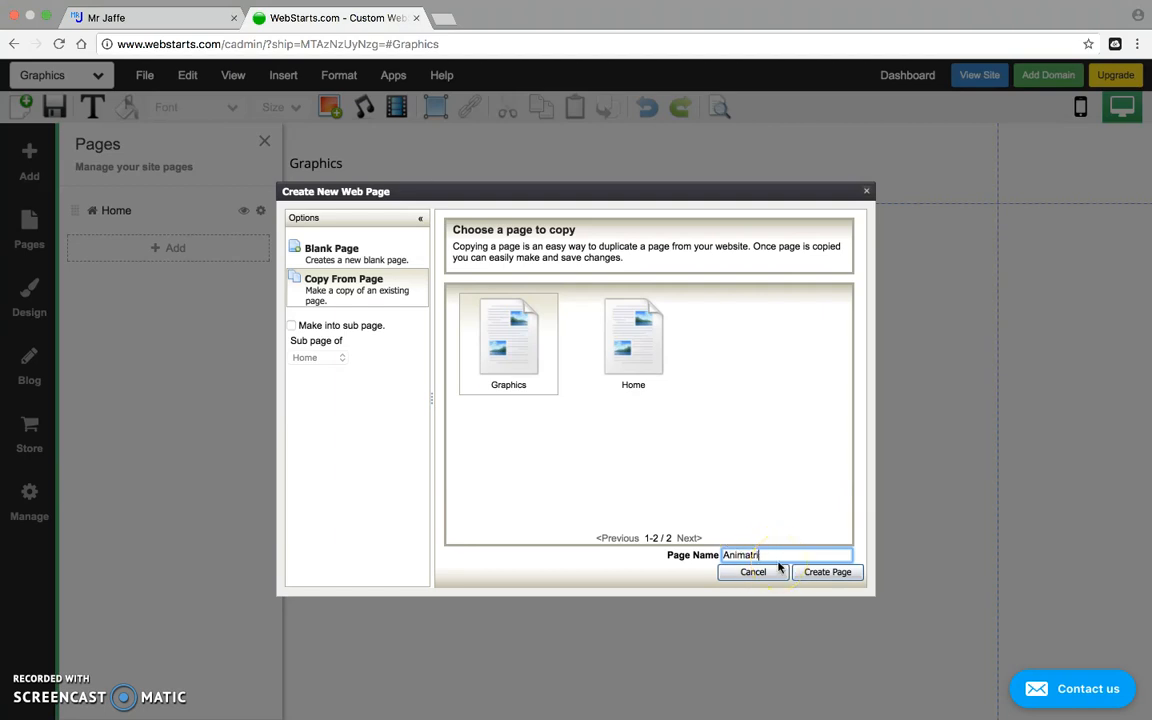
type("n")
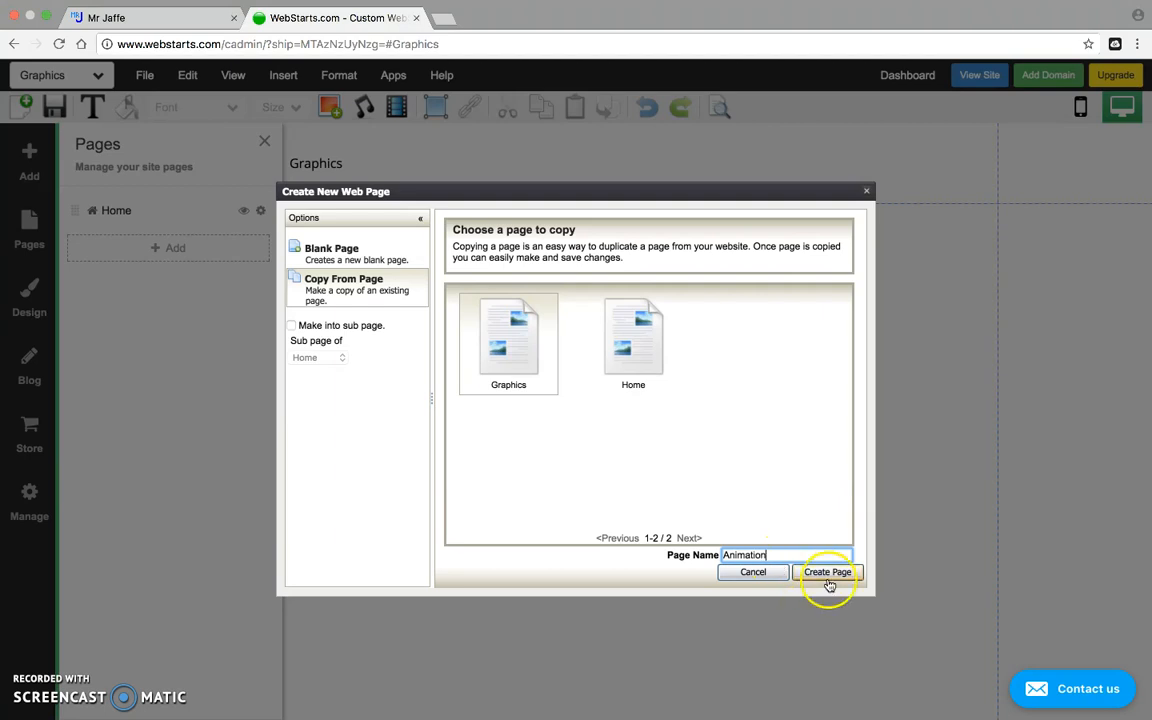
left_click(830, 574)
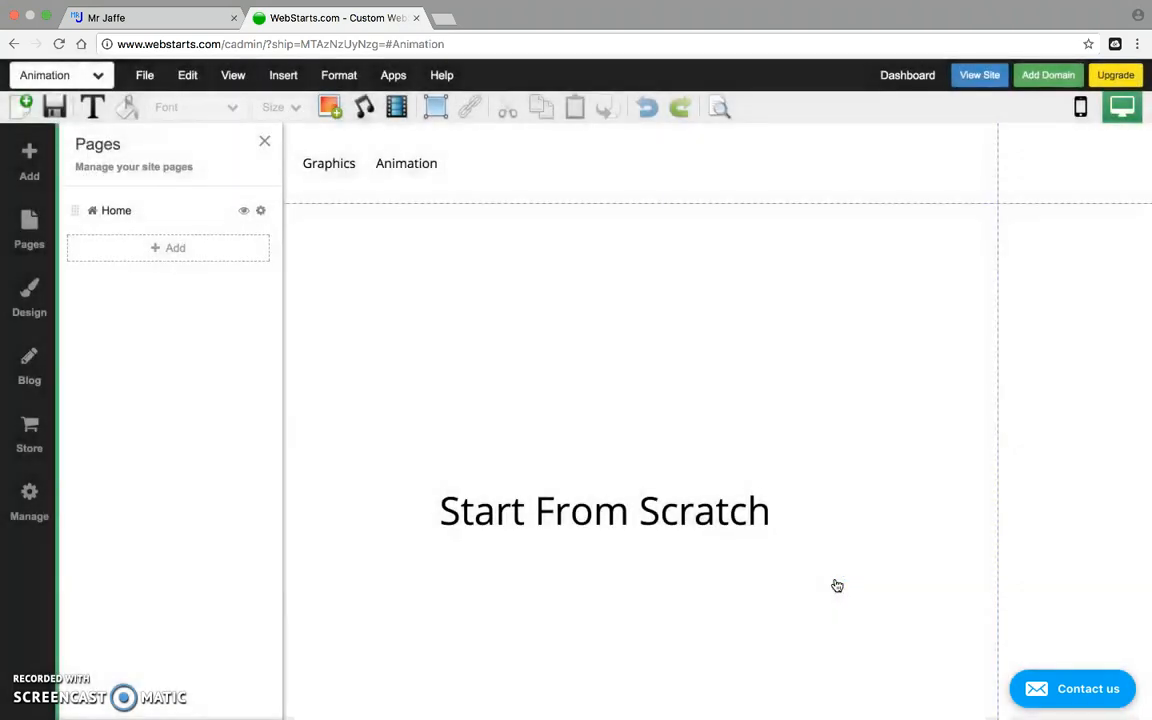
Create a Photo page copied from an existing page, listed after Animation.
left_click(152, 248)
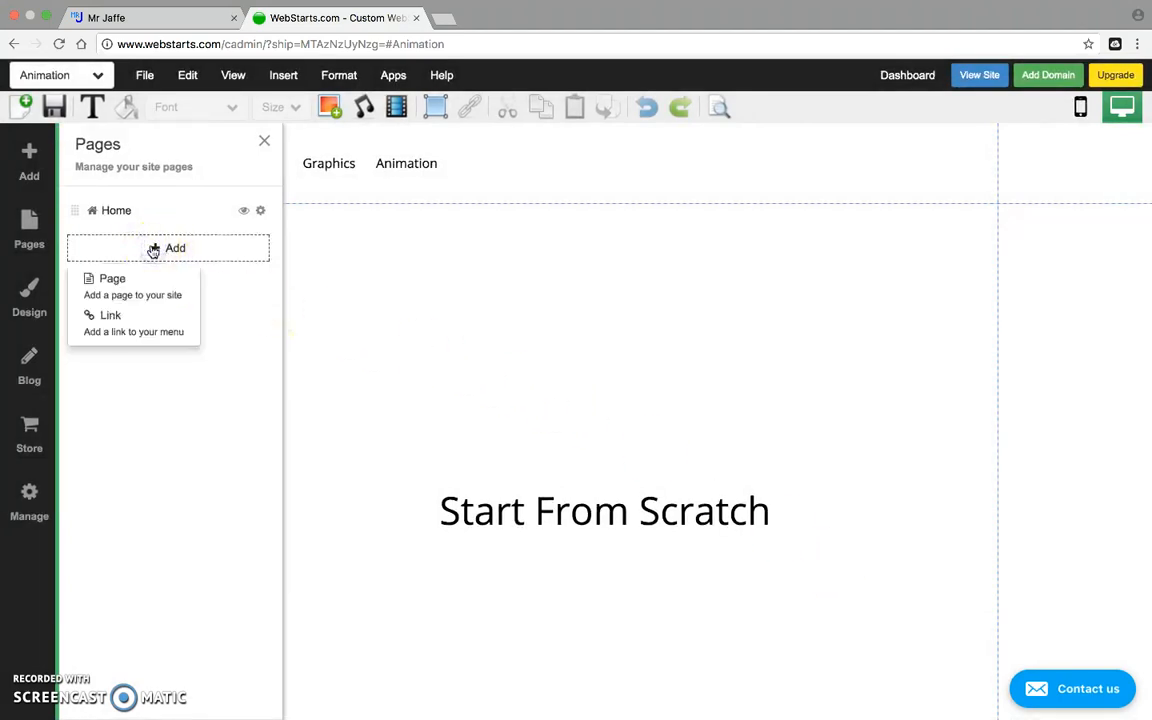
left_click(122, 281)
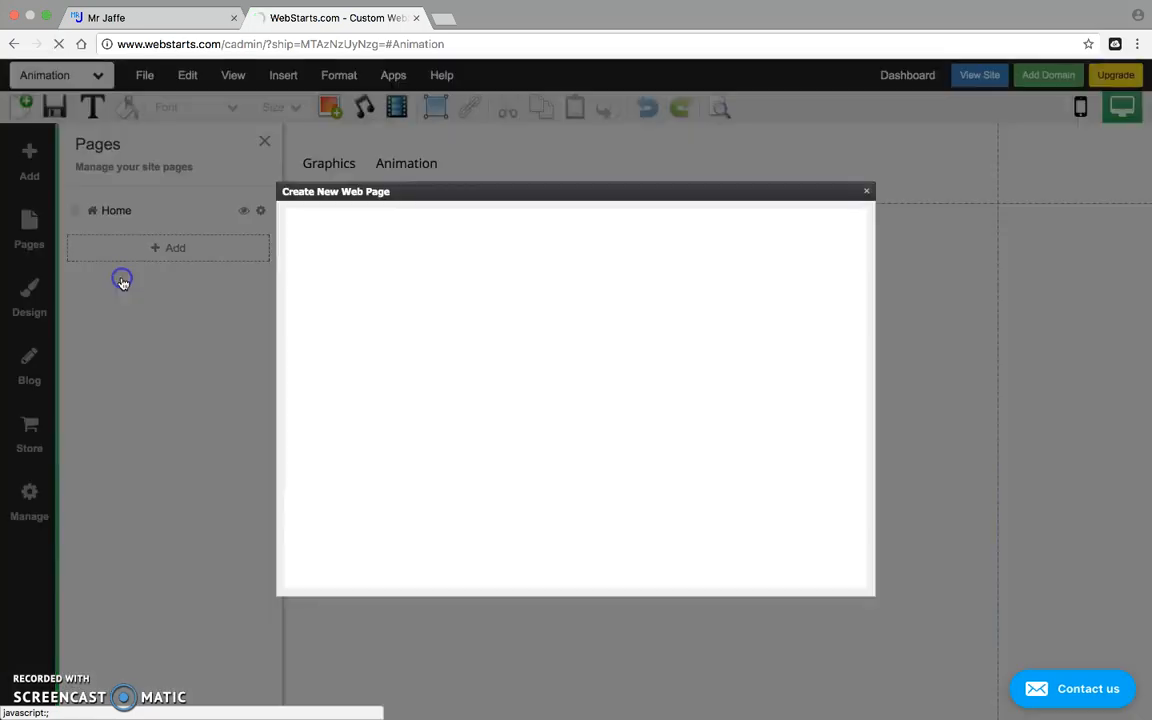
left_click(738, 553)
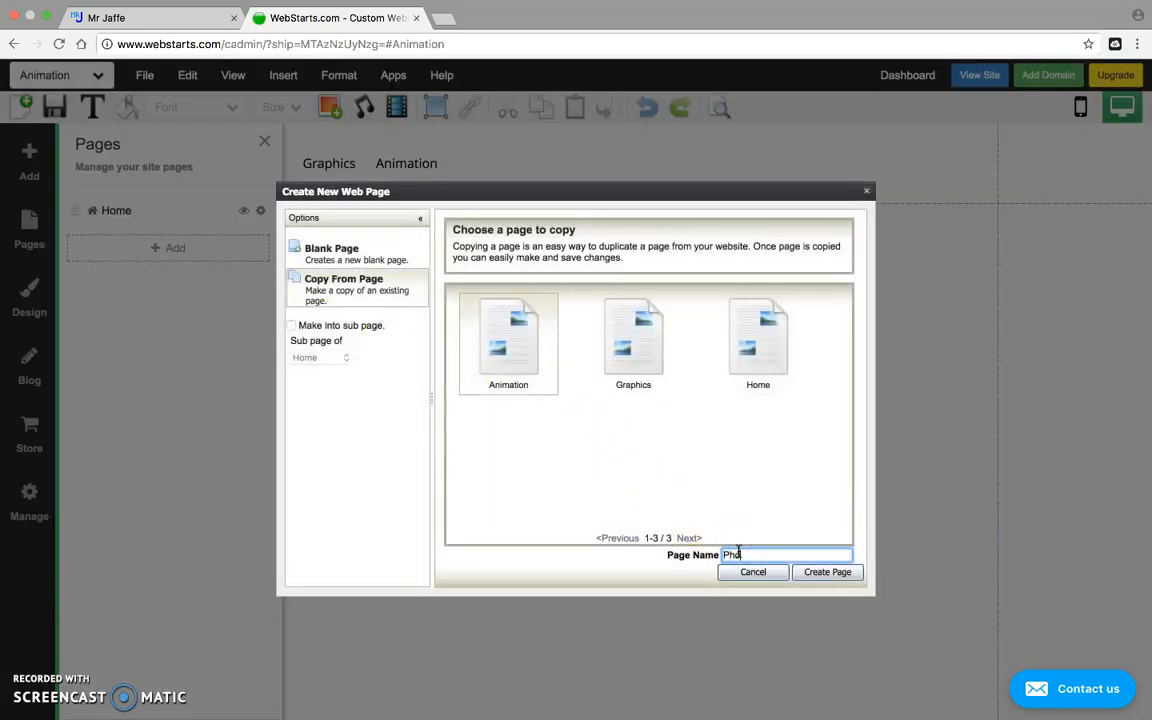
left_click(827, 571)
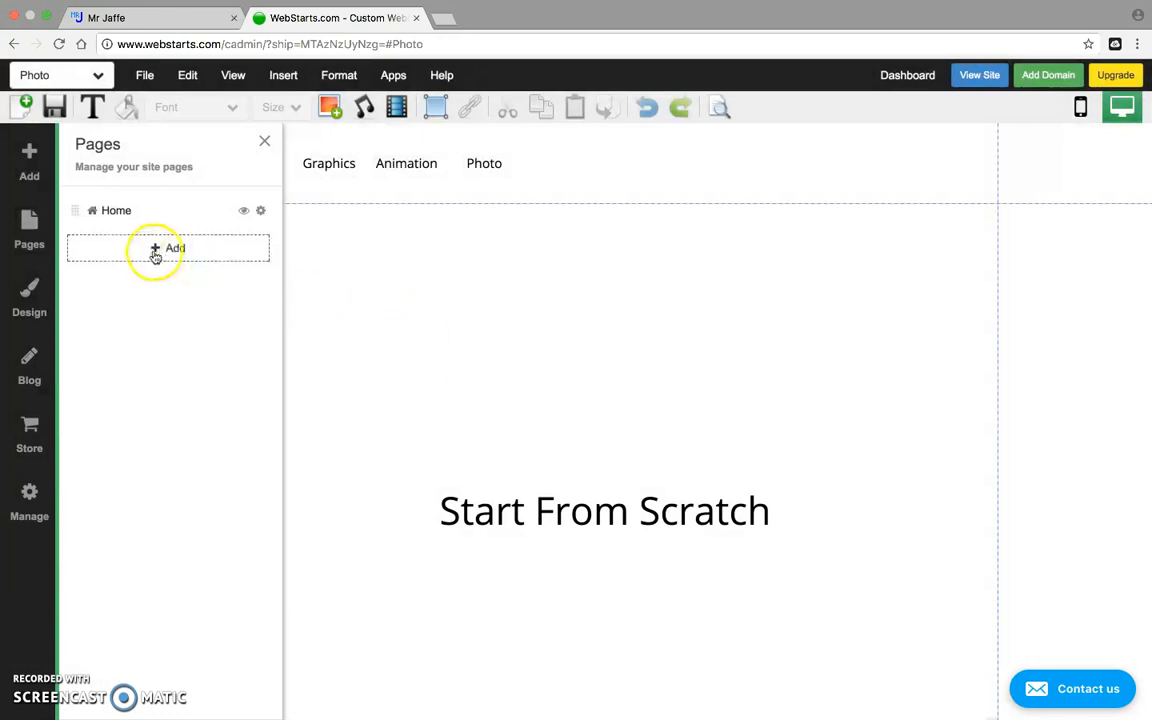
left_click(156, 248)
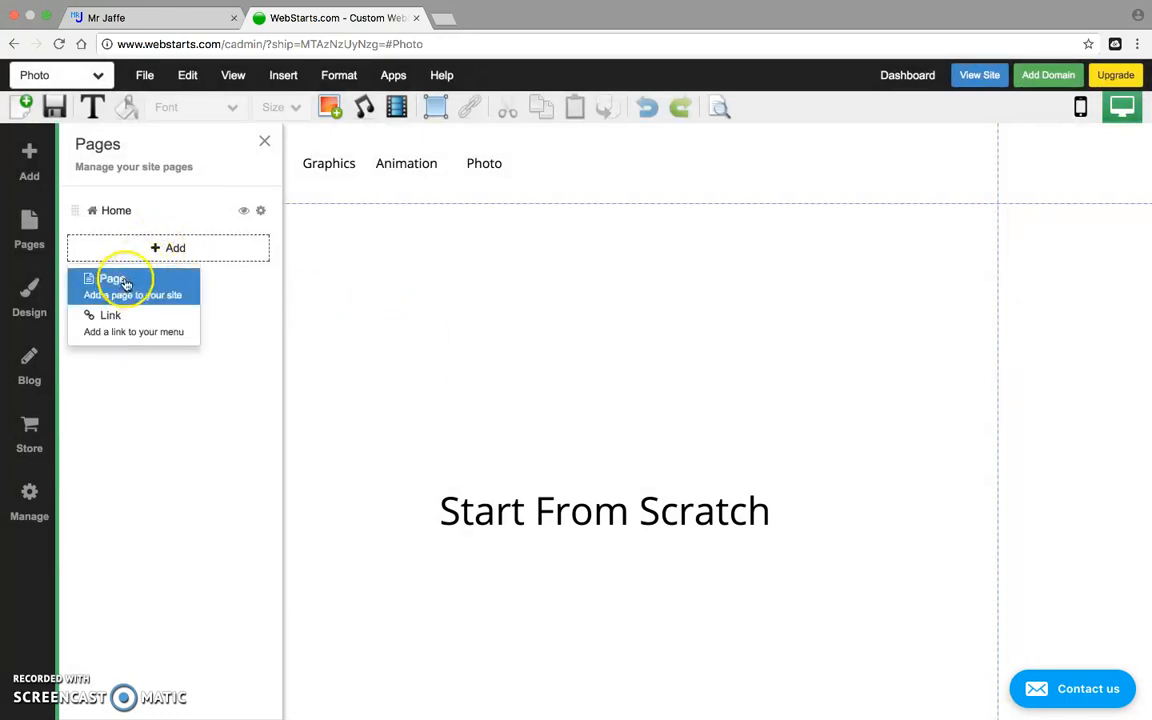
Add a new page named 'Video Production' and close the Pages panel.
left_click(126, 284)
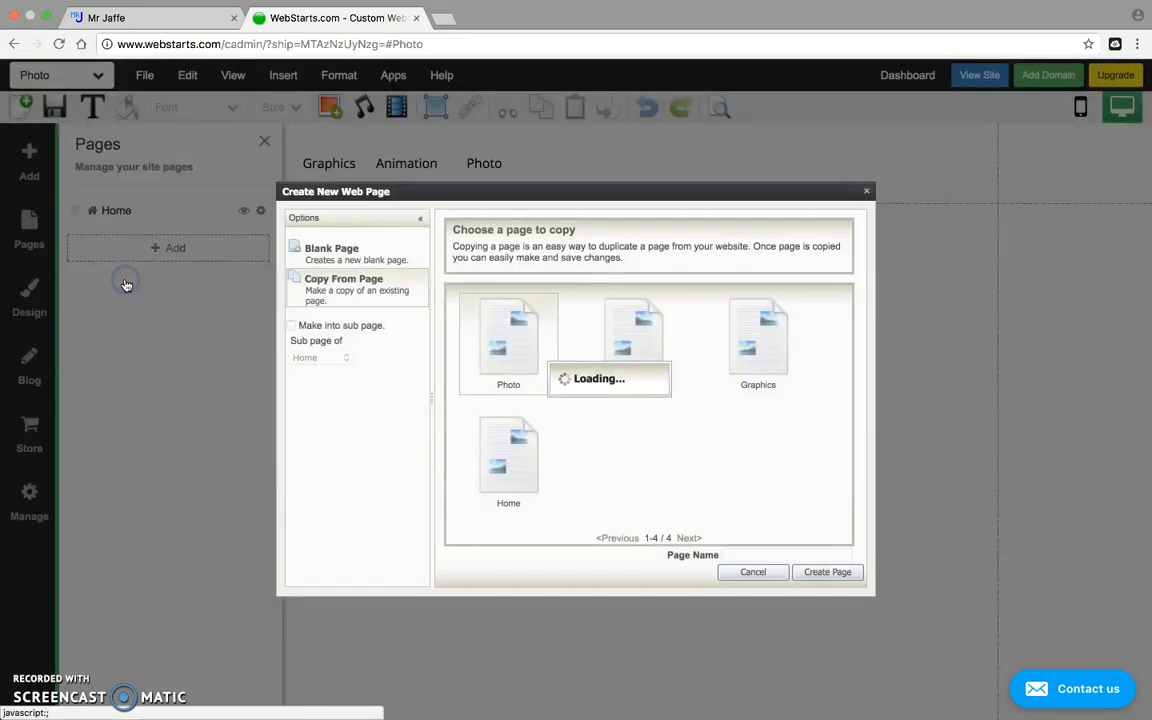
left_click(726, 553)
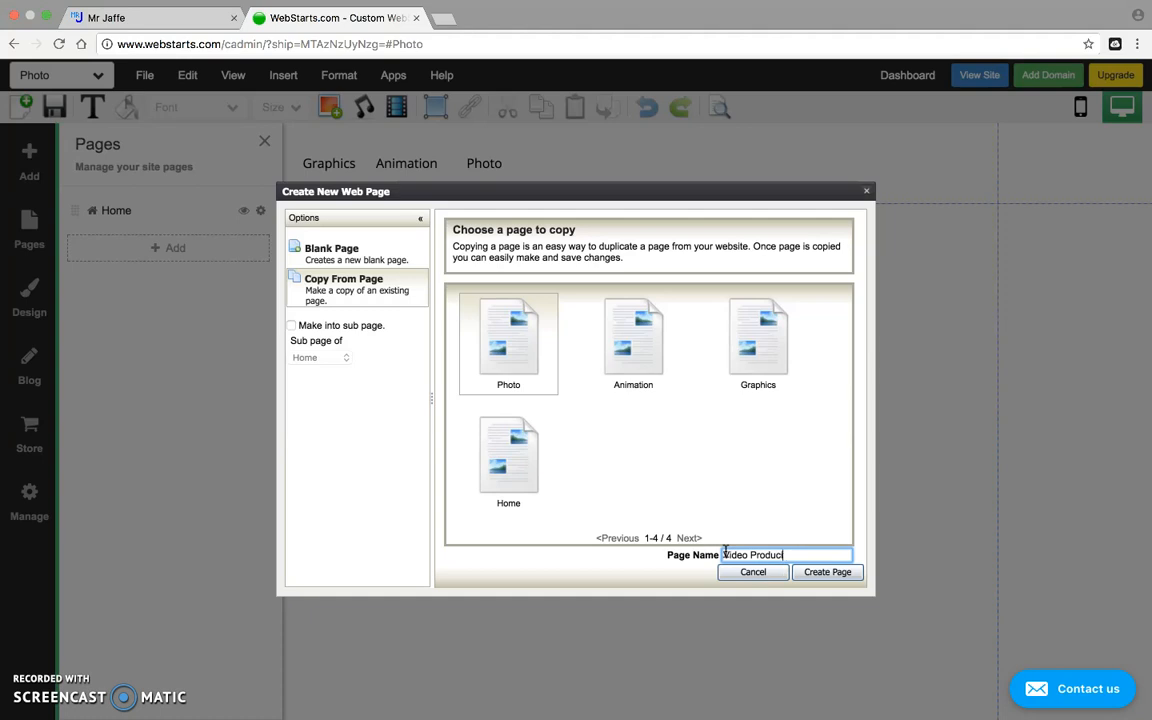
left_click(838, 578)
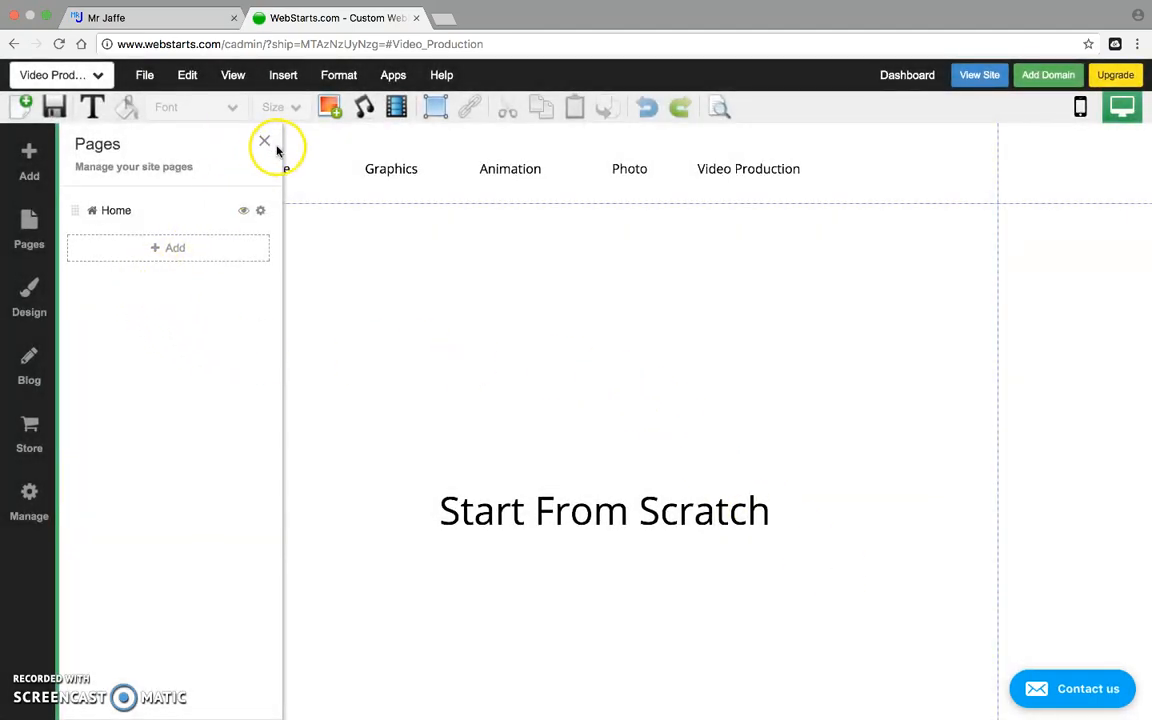
left_click(267, 145)
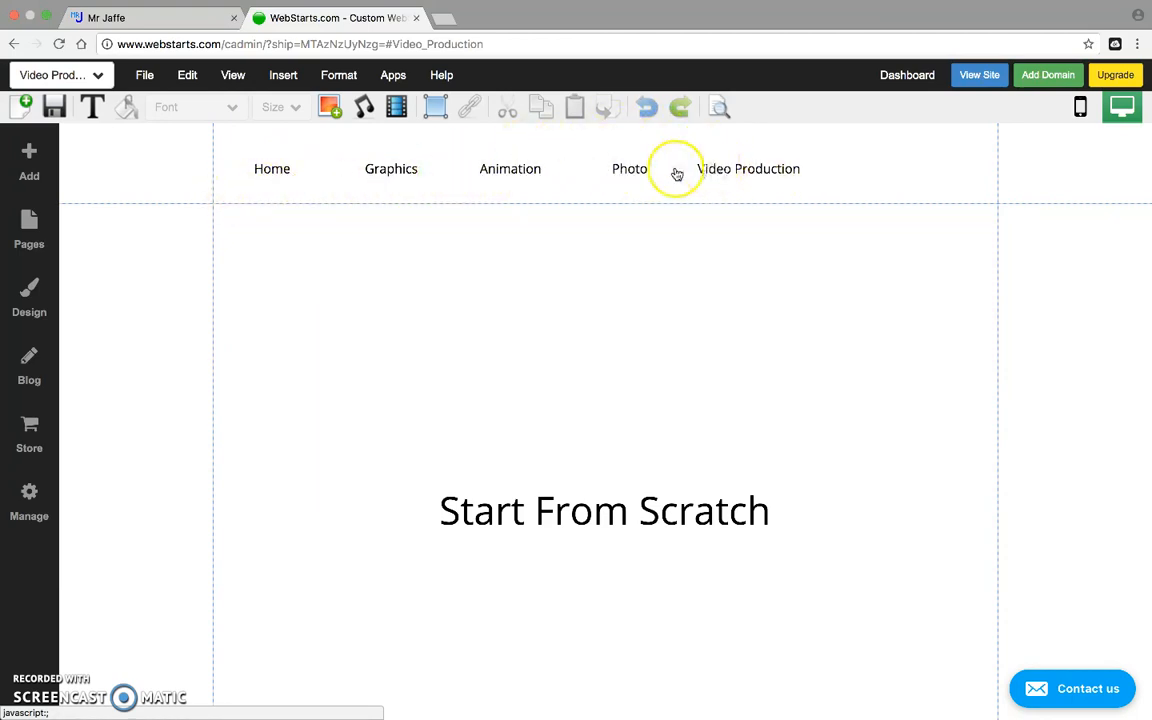
Switch the editor to the Home page from the page selector and select its navigation menu.
left_click(101, 77)
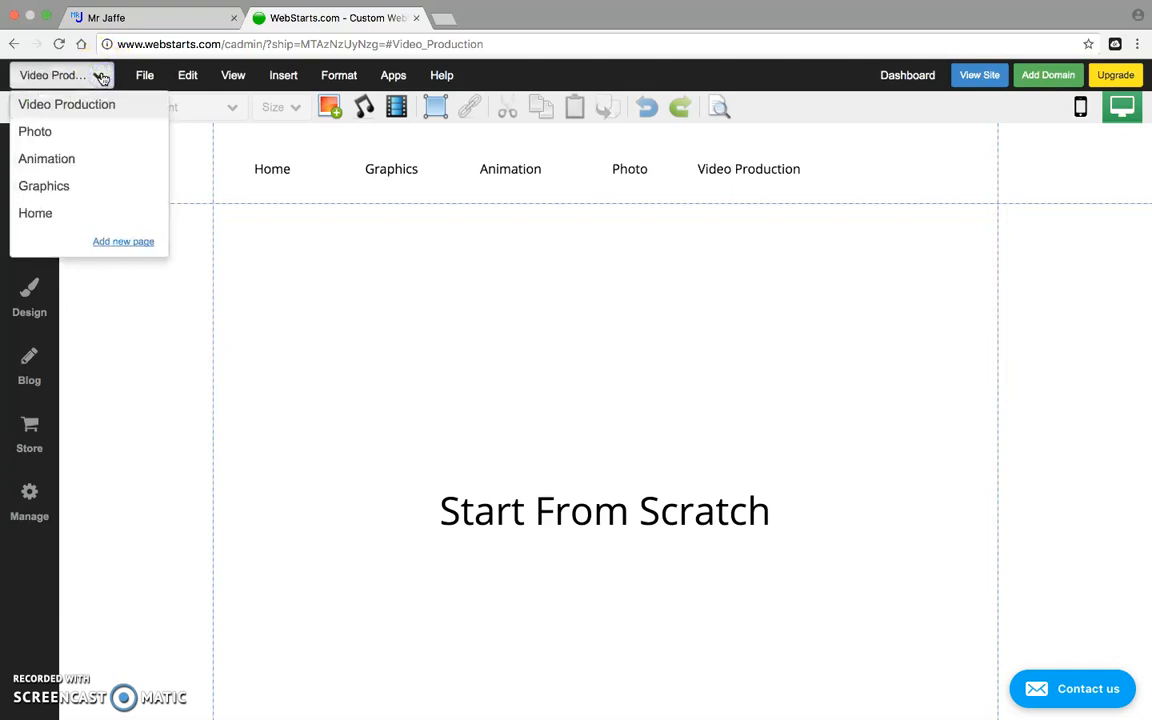
left_click(57, 212)
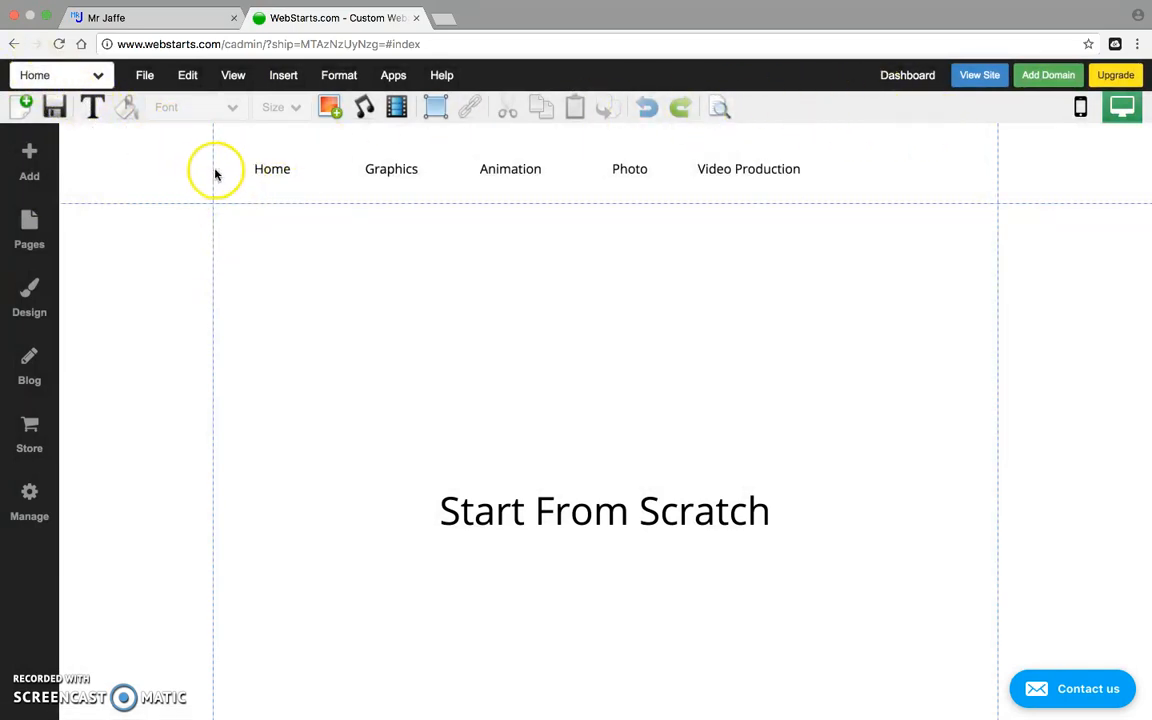
left_click(540, 174)
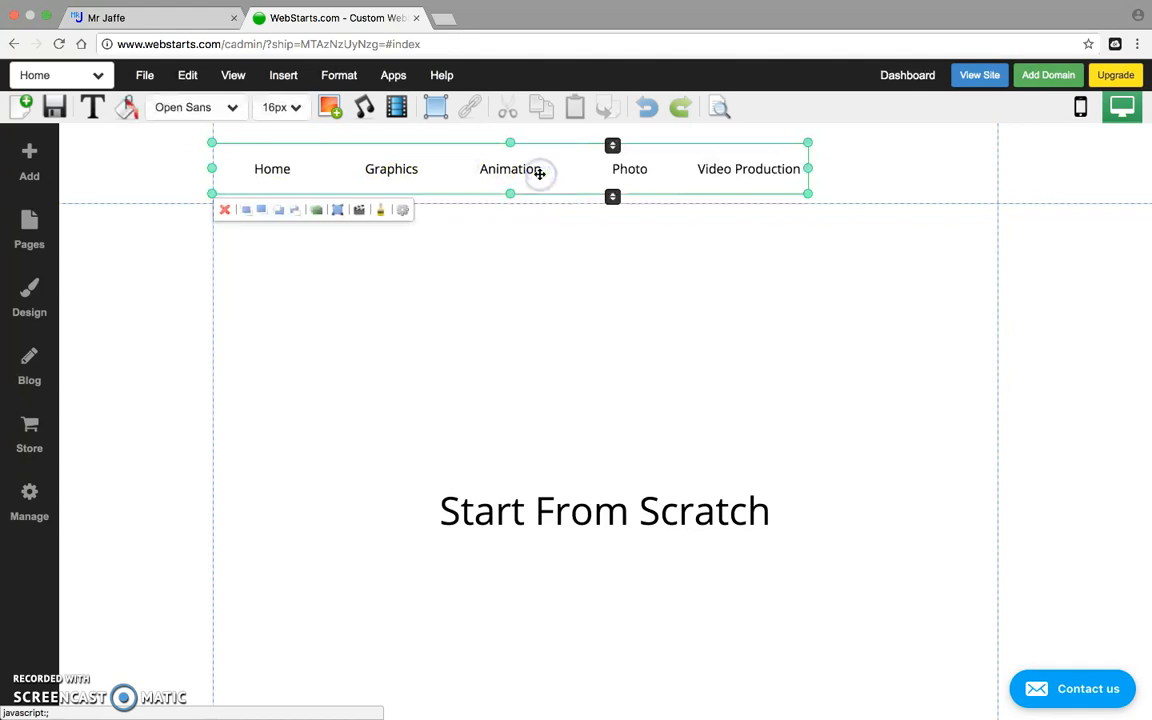
Centre the navigation menu on the page guide and apply the dark bar style preset.
left_click_drag(504, 162, 604, 157)
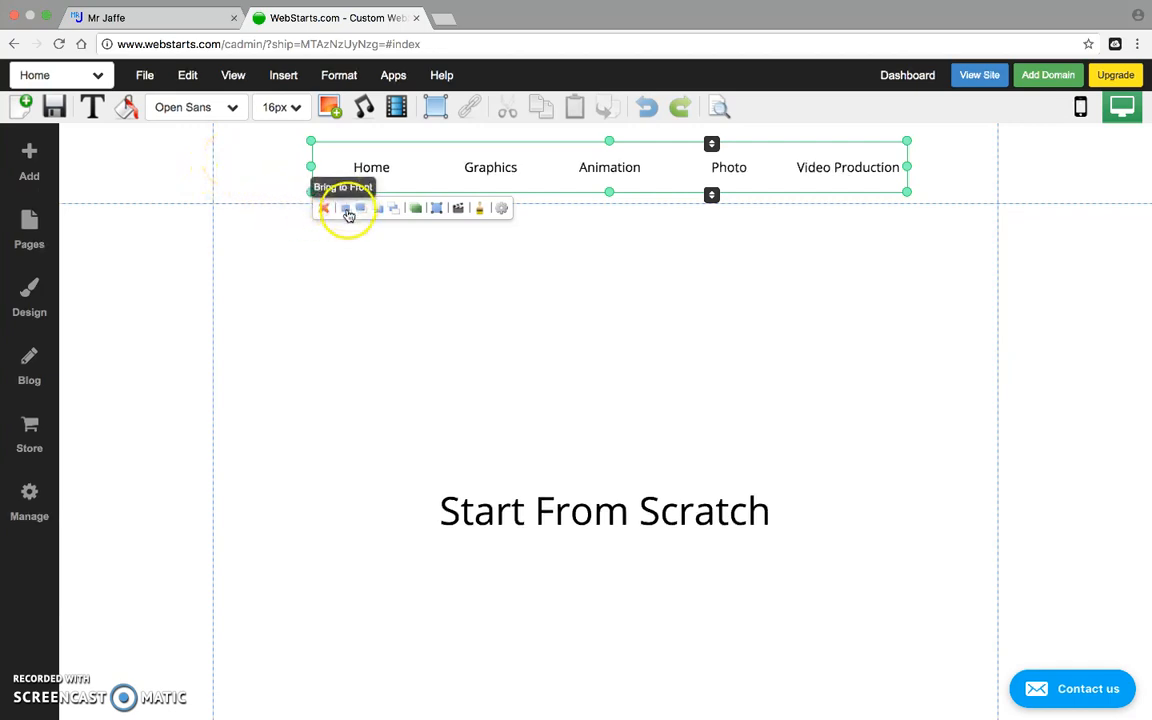
left_click(479, 216)
left_click(465, 268)
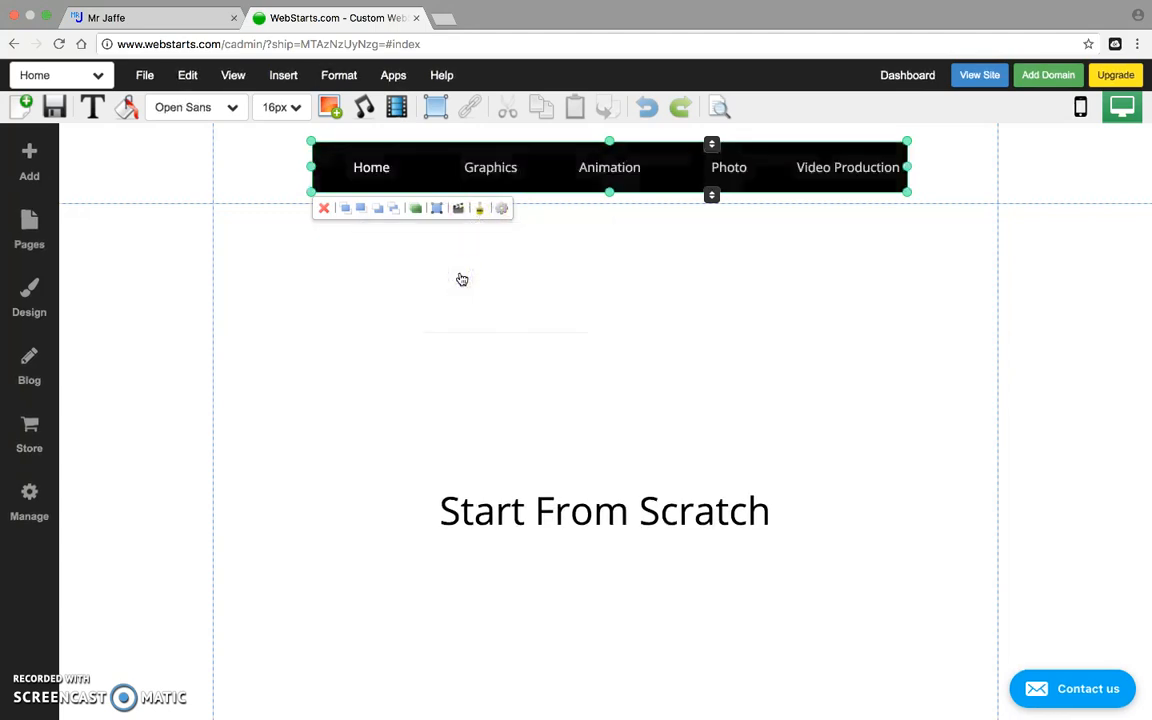
left_click(501, 210)
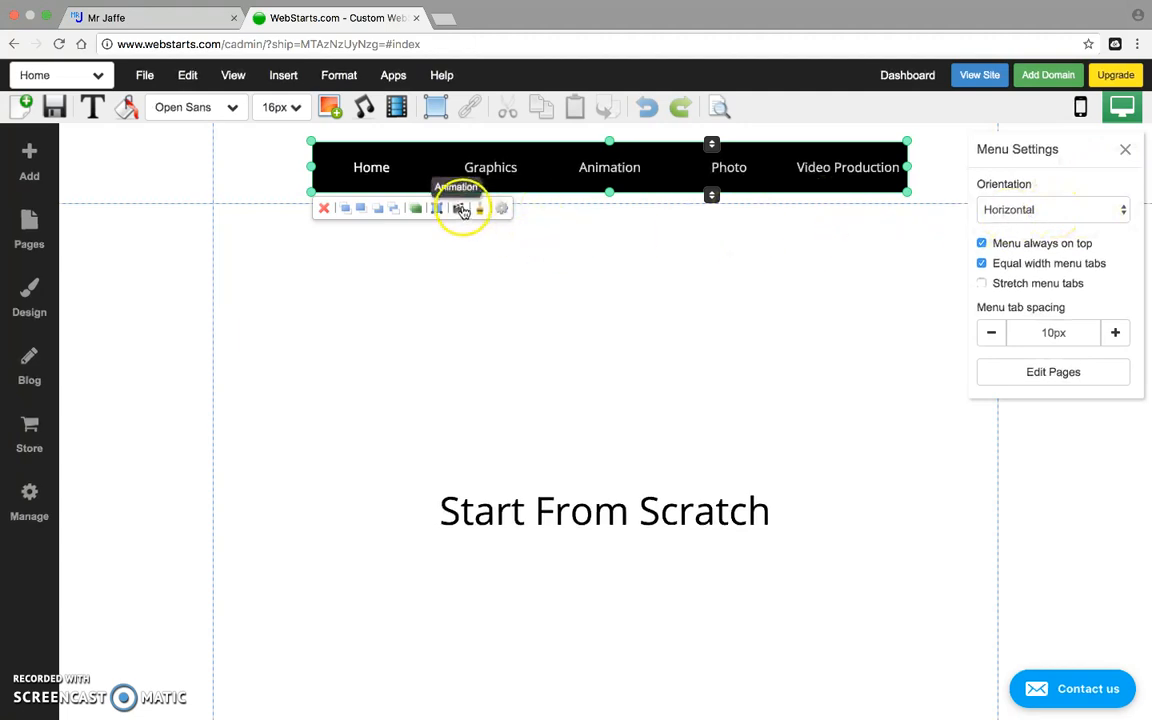
left_click(456, 210)
left_click(456, 210)
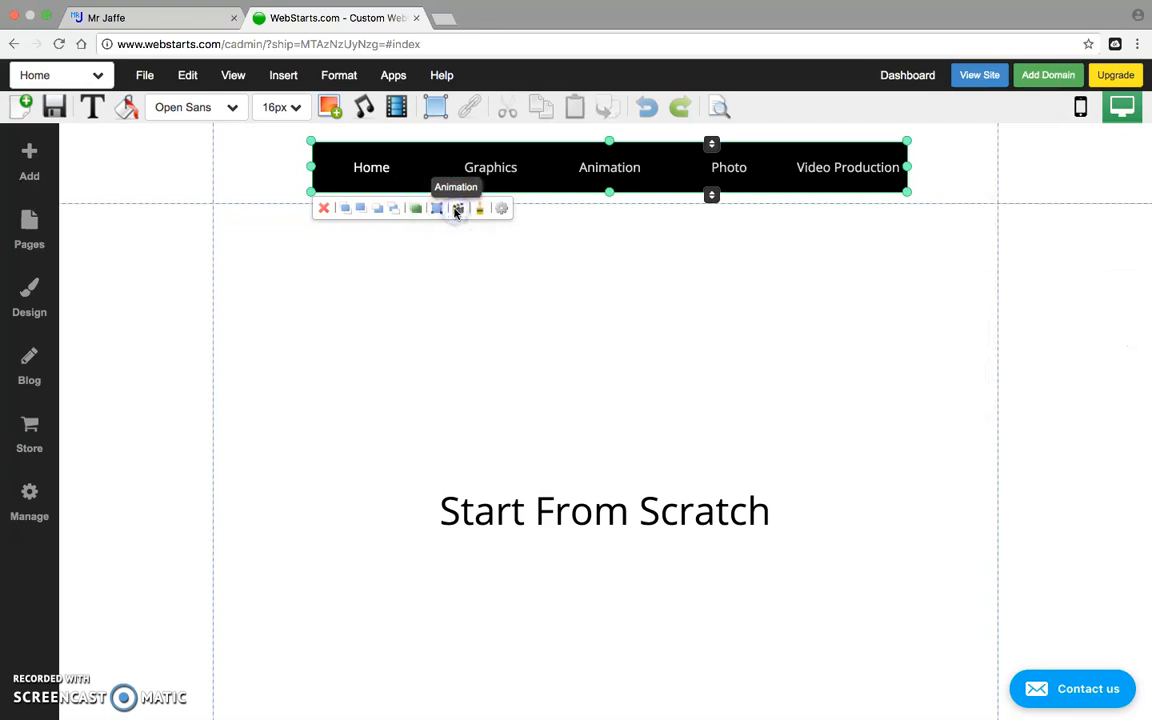
left_click(456, 210)
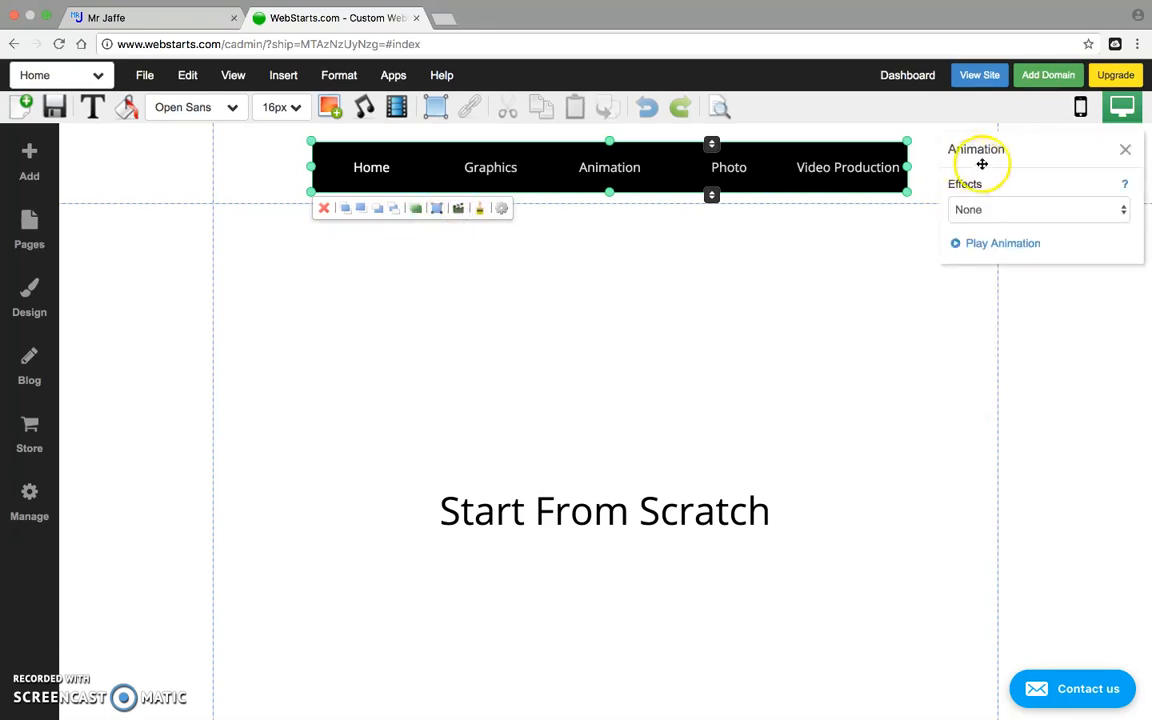
left_click(1077, 206)
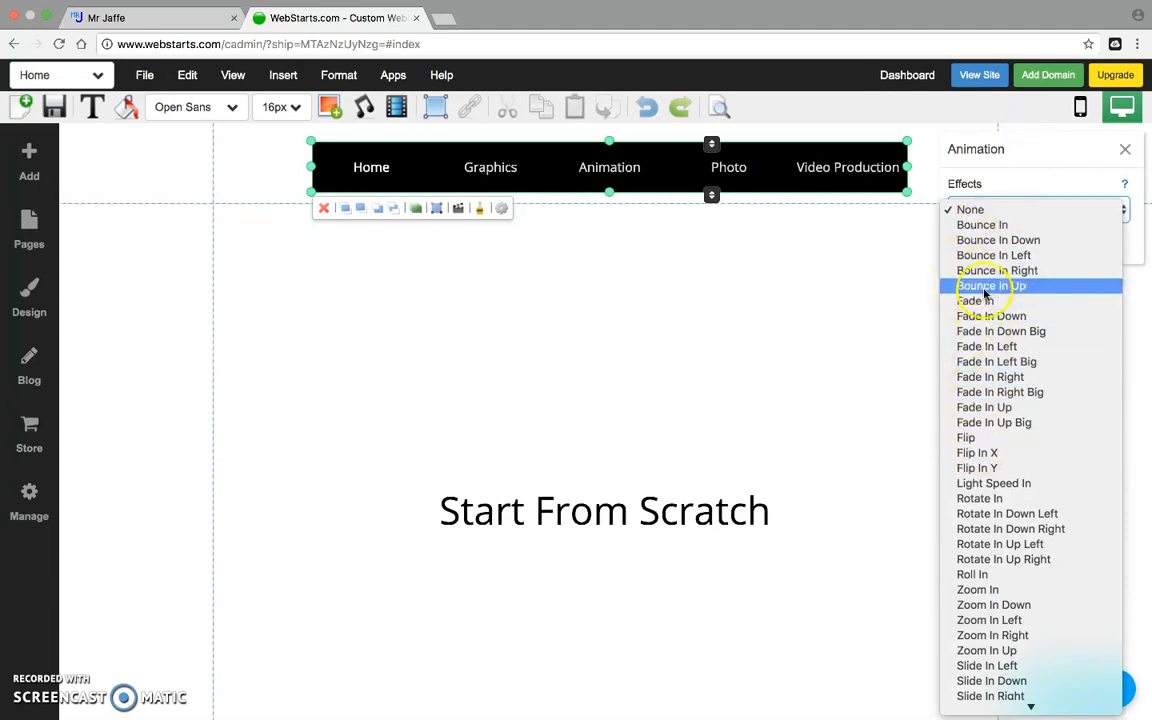
left_click(543, 318)
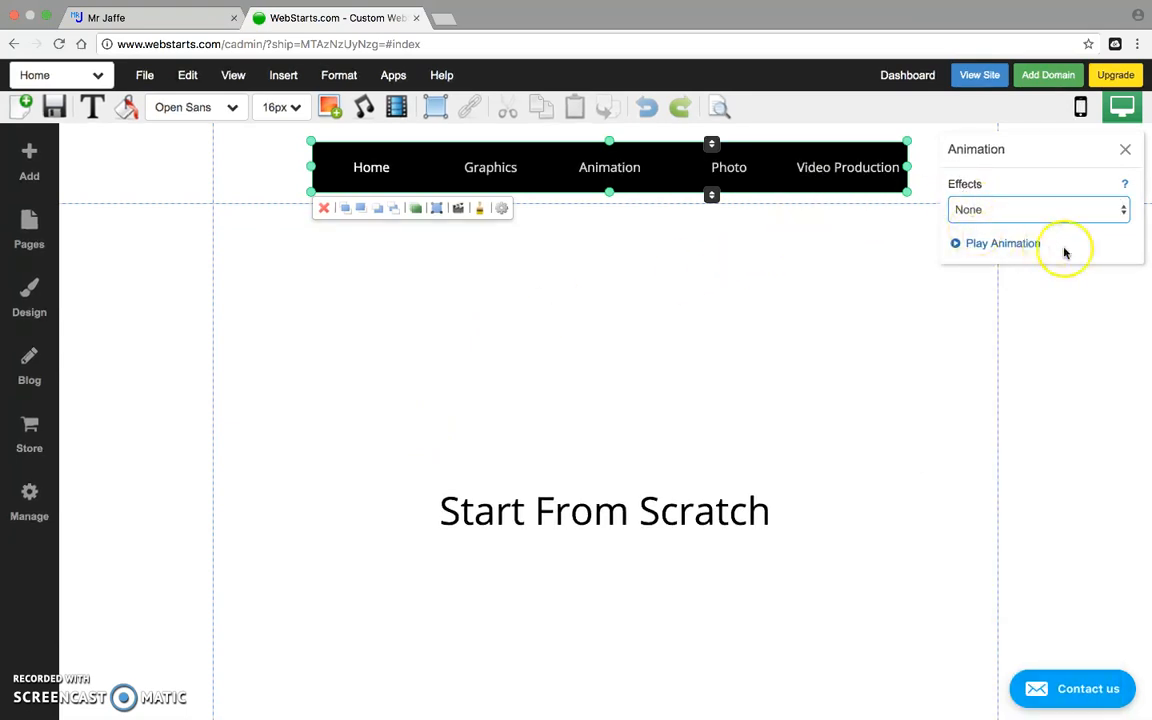
left_click(1130, 149)
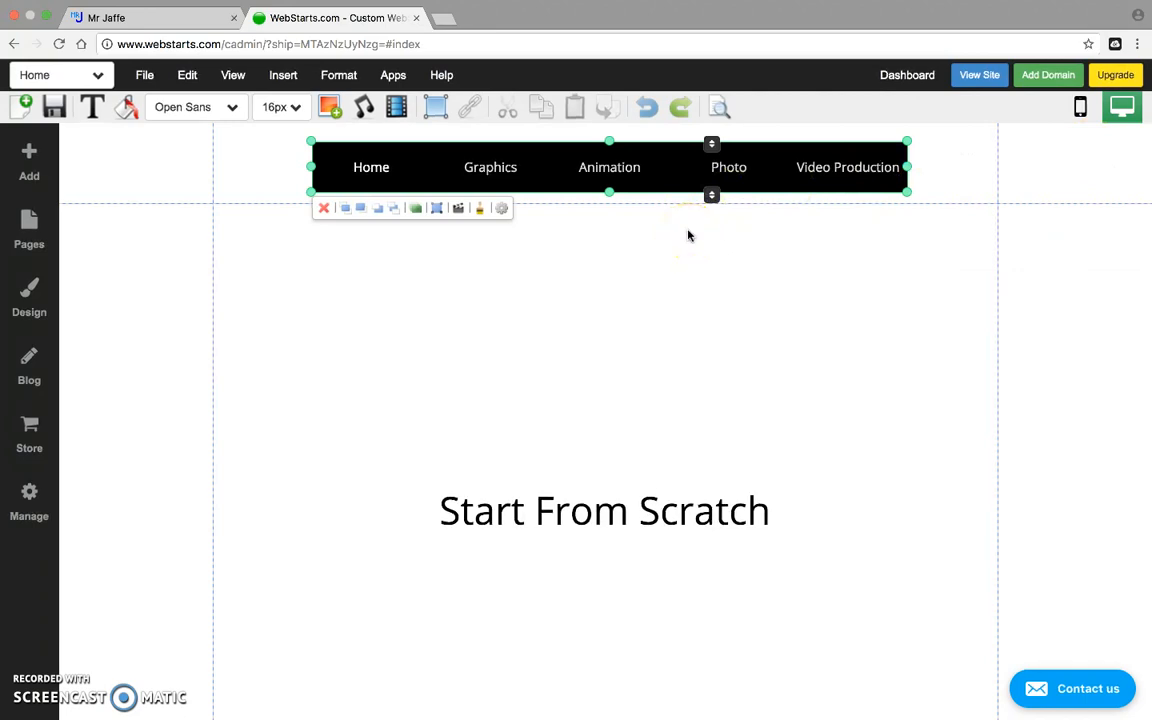
Switch the navigation menu to the light underlined style preset, then deselect it.
left_click(481, 209)
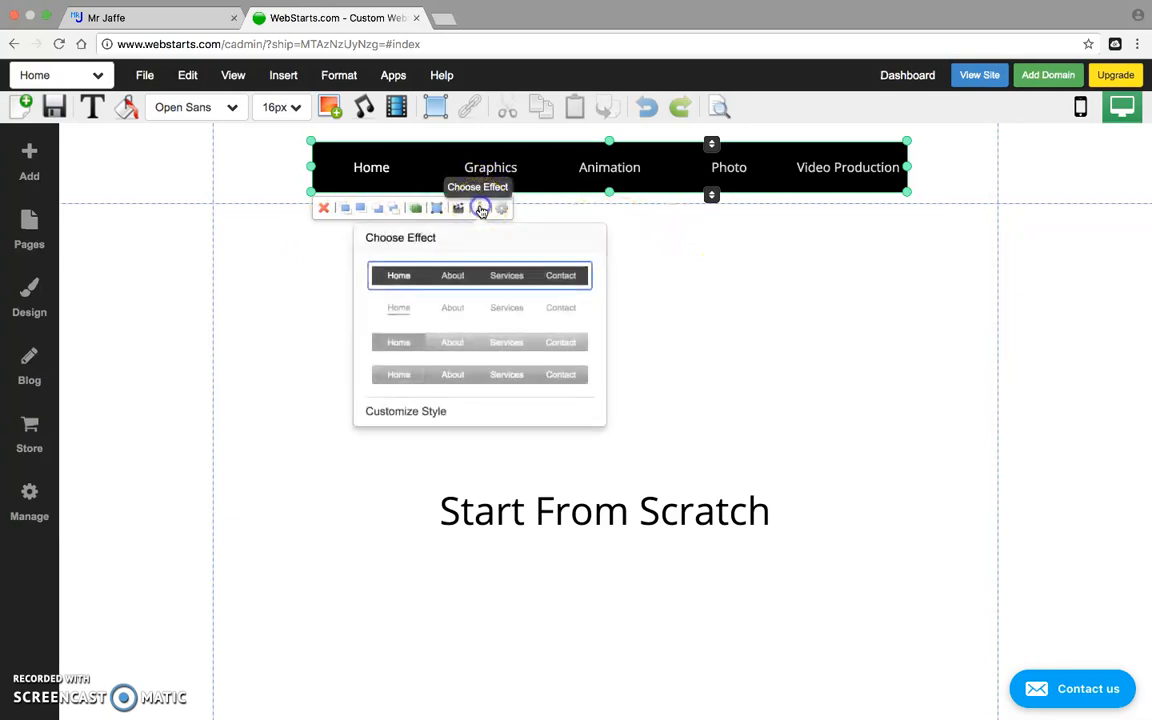
left_click(490, 308)
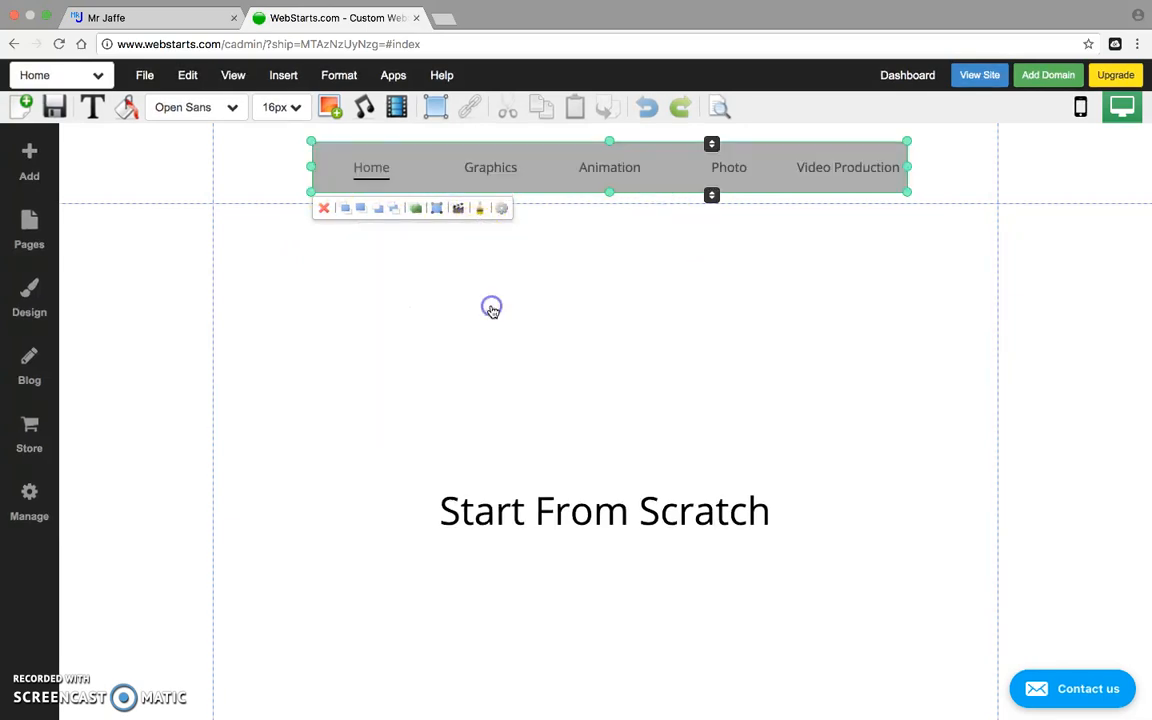
left_click(541, 301)
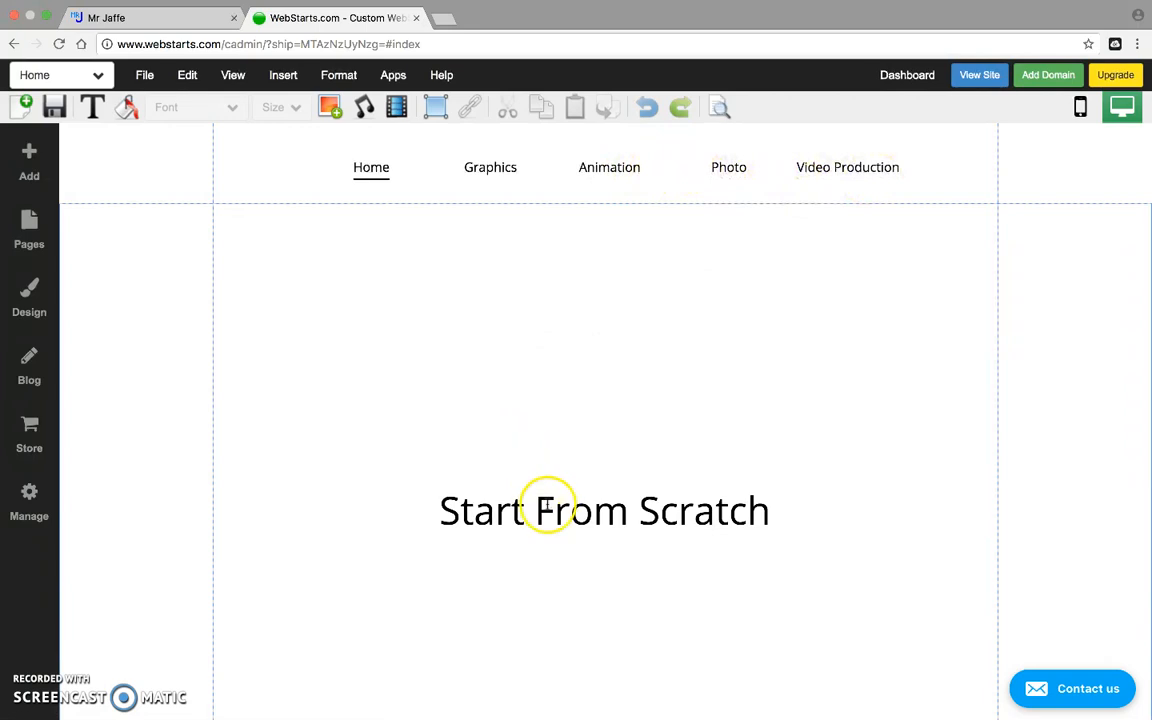
Delete the Start From Scratch heading and open the Design panel.
left_click(546, 506)
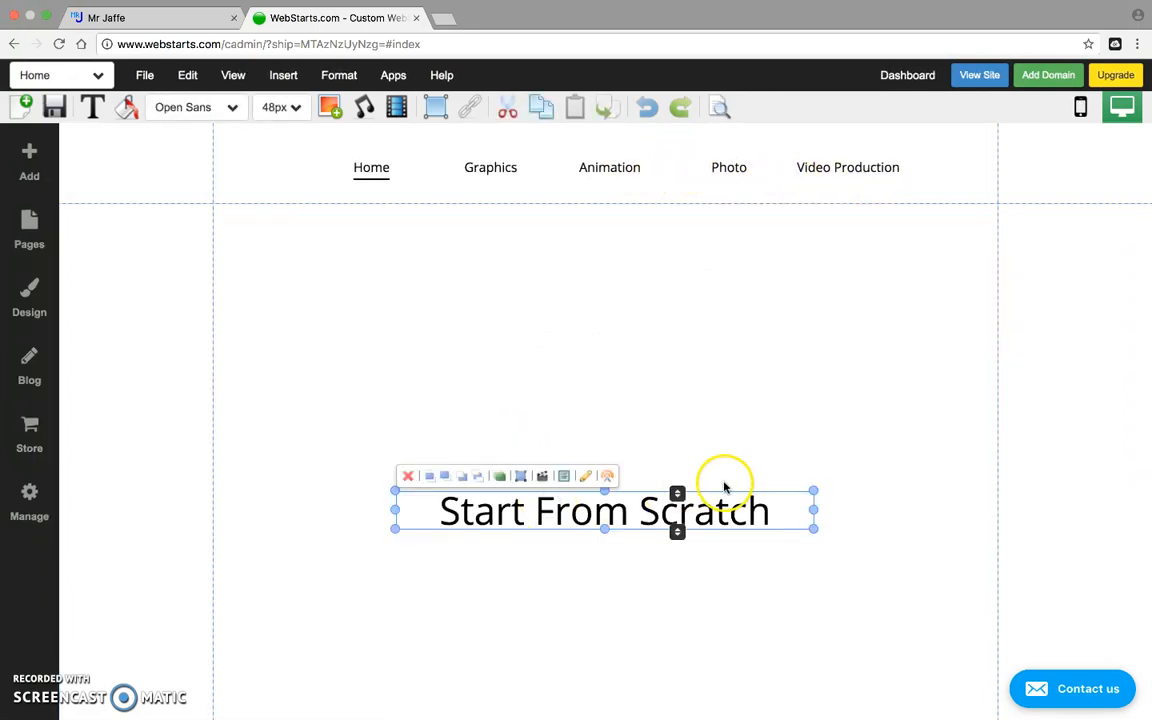
left_click(406, 476)
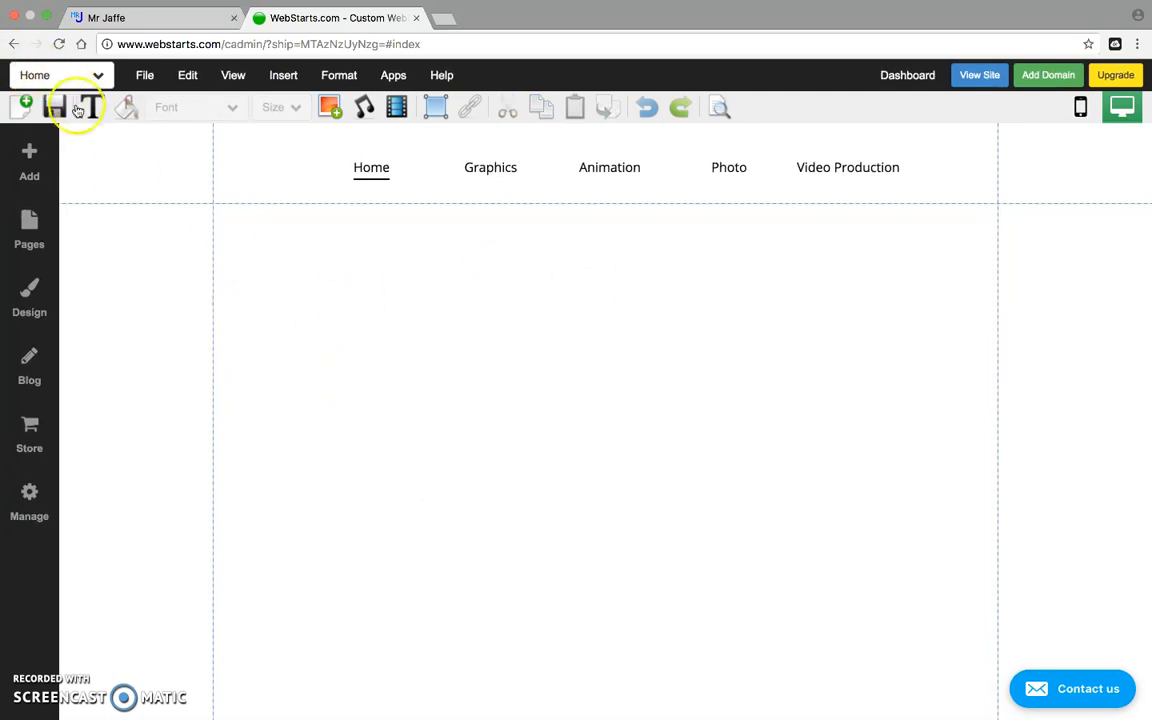
left_click(34, 288)
left_click(34, 289)
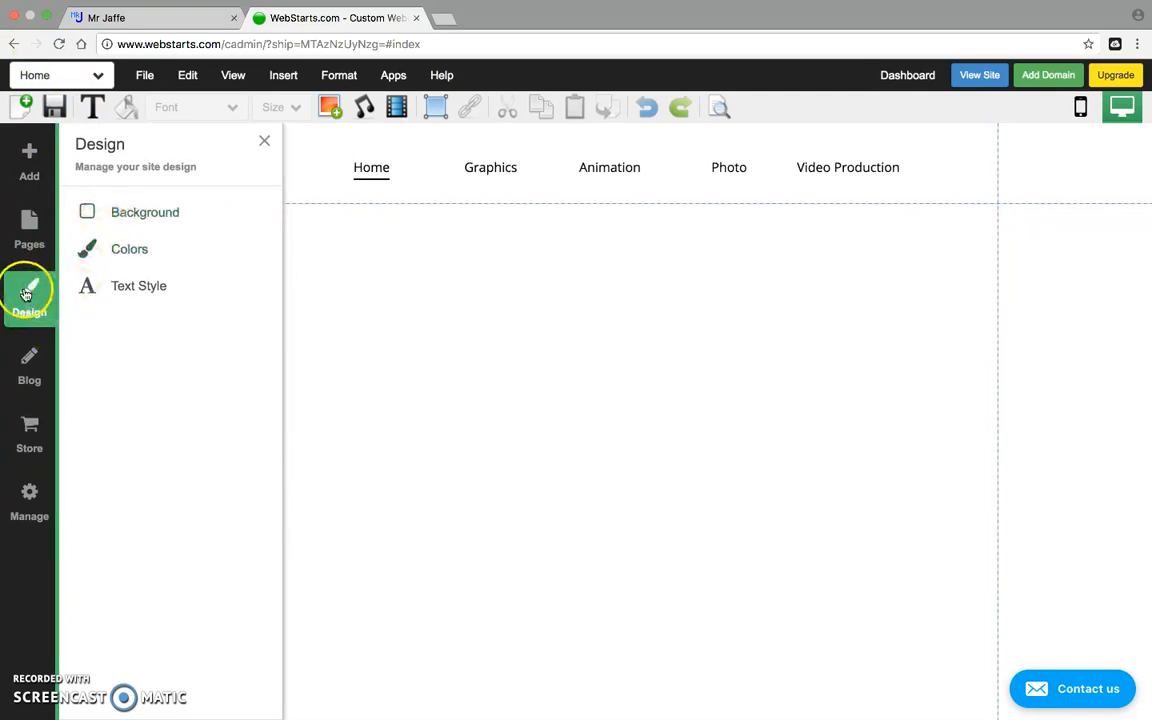
Open the page background colour choices and try light blue, light green and yellow-green swatches.
left_click(128, 218)
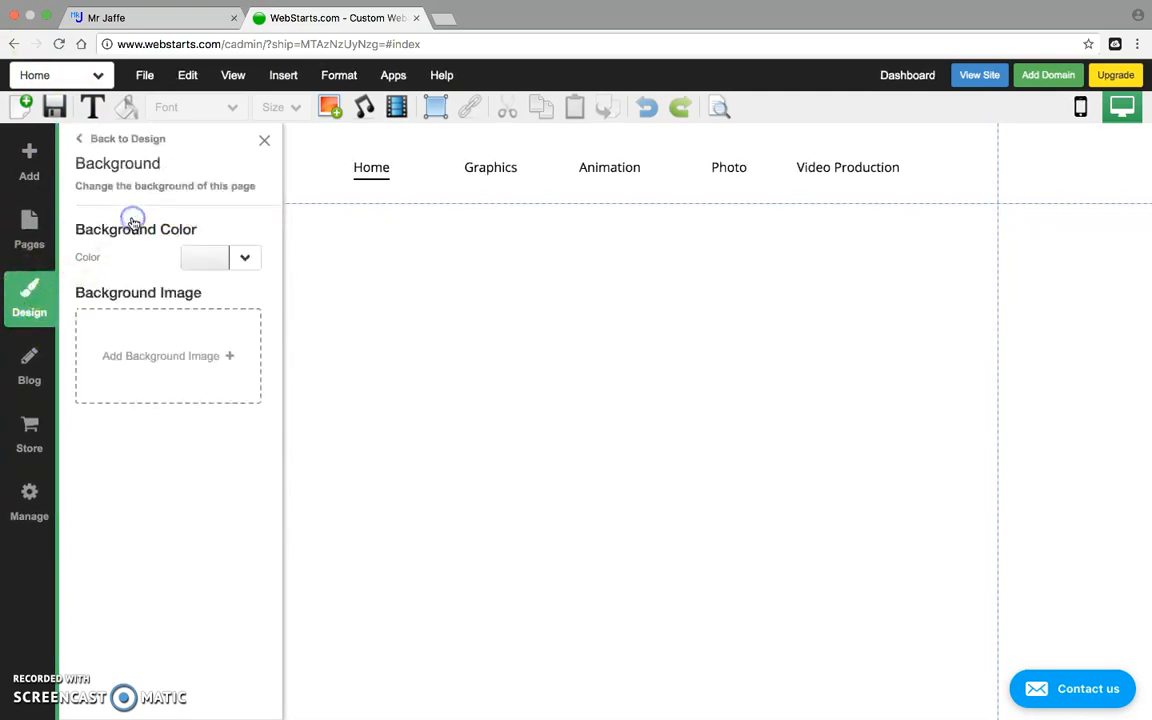
left_click(246, 259)
left_click(275, 401)
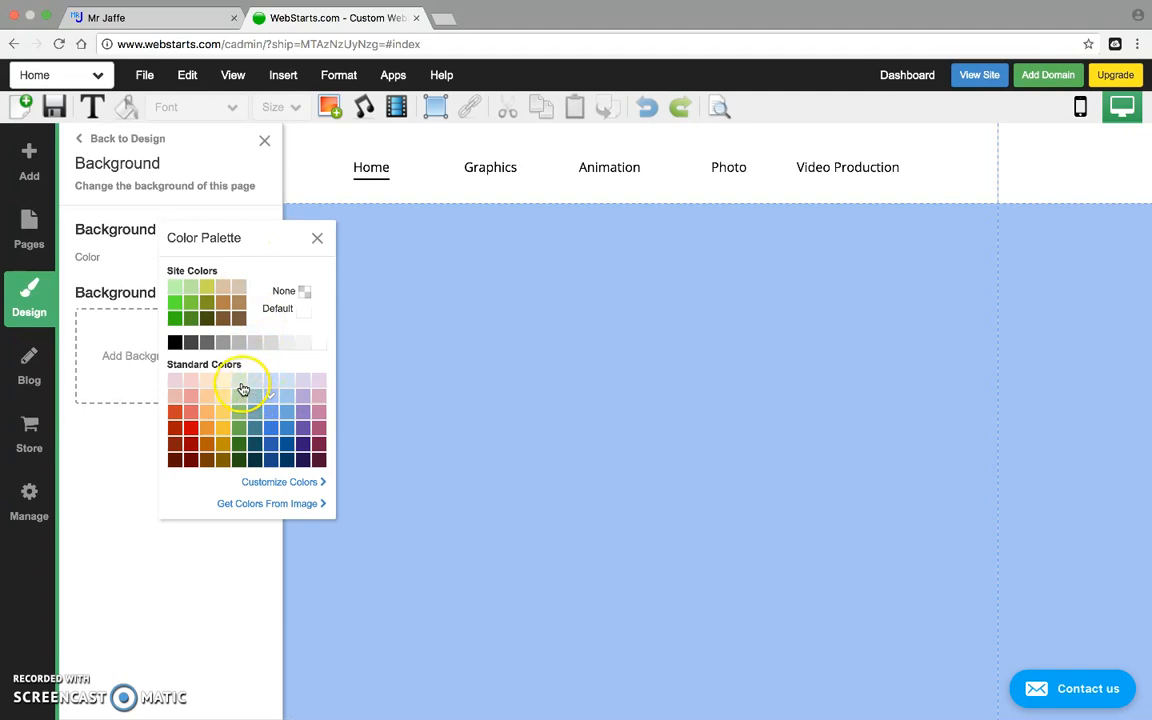
left_click(245, 383)
left_click(270, 310)
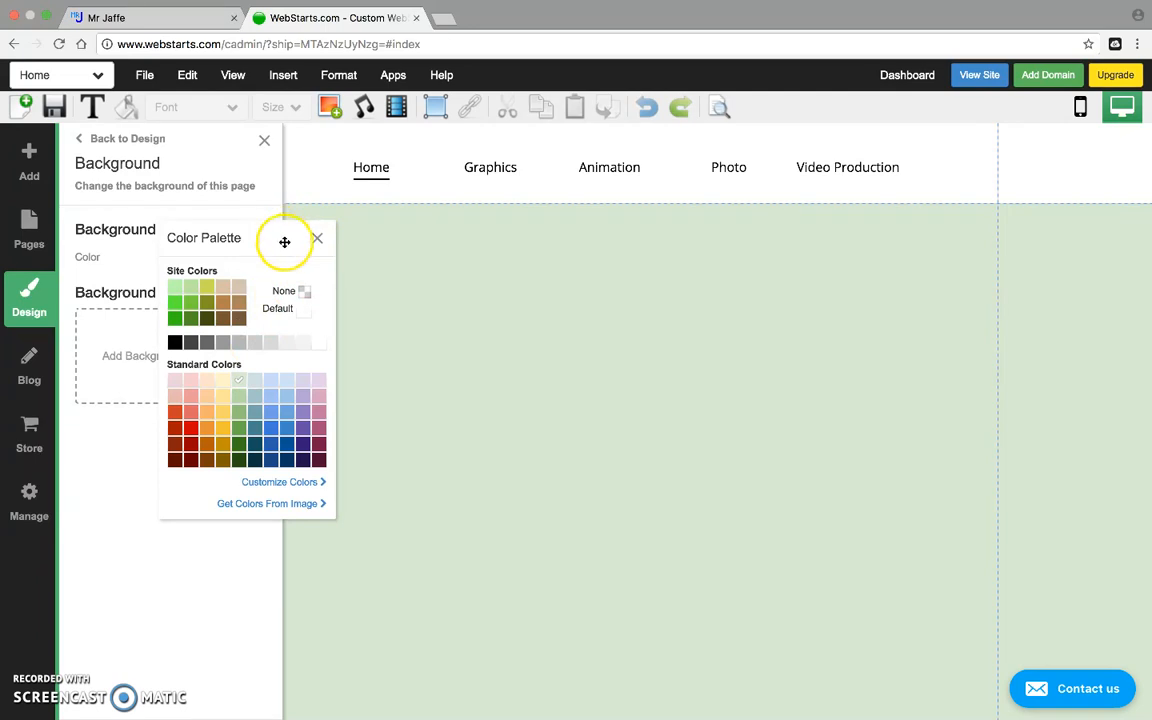
left_click(206, 287)
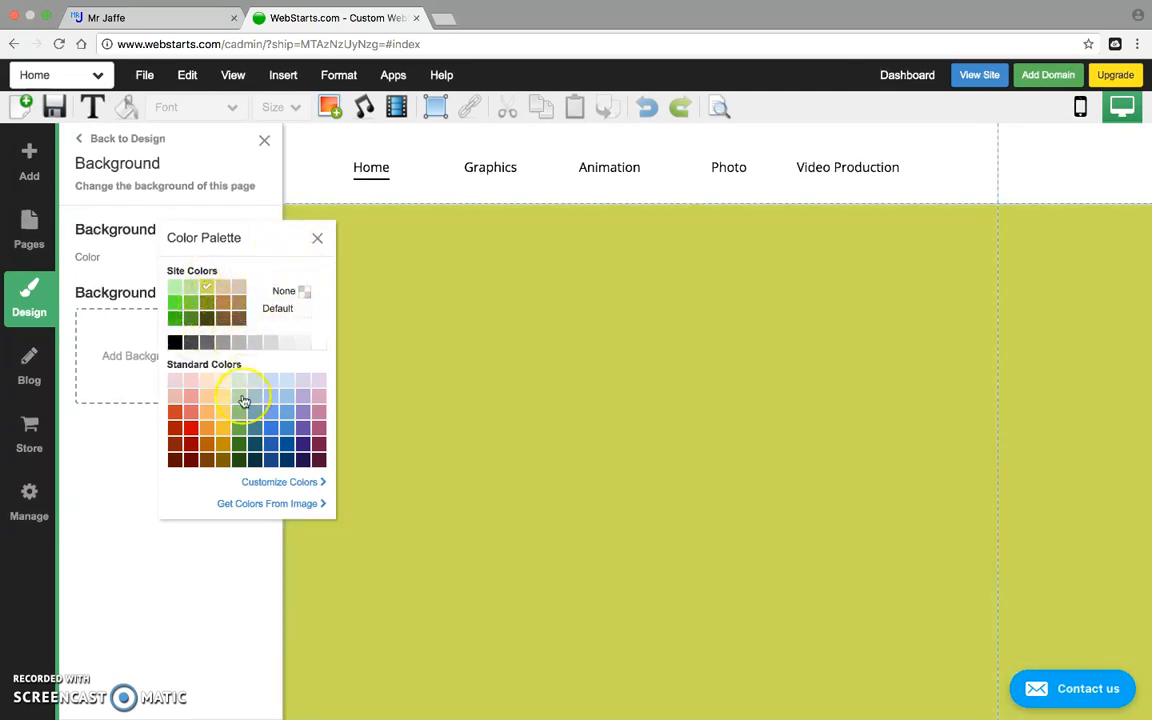
Create and save the custom blue #42cbdd as the page background.
left_click(266, 484)
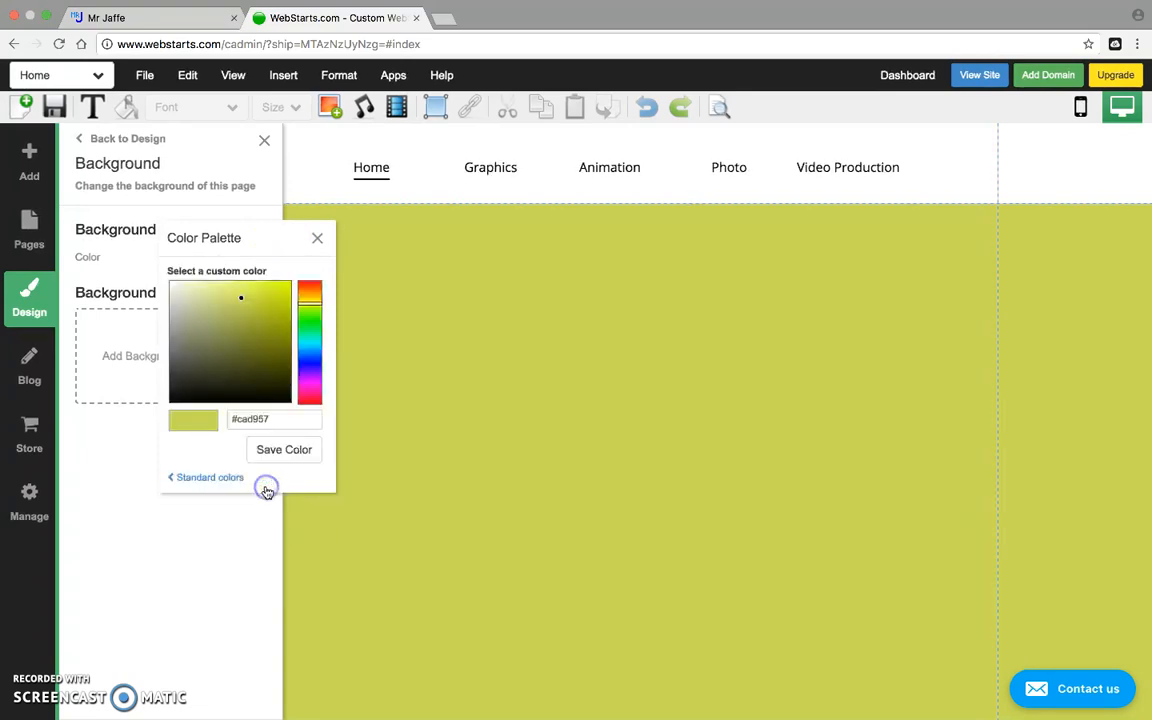
left_click(254, 316)
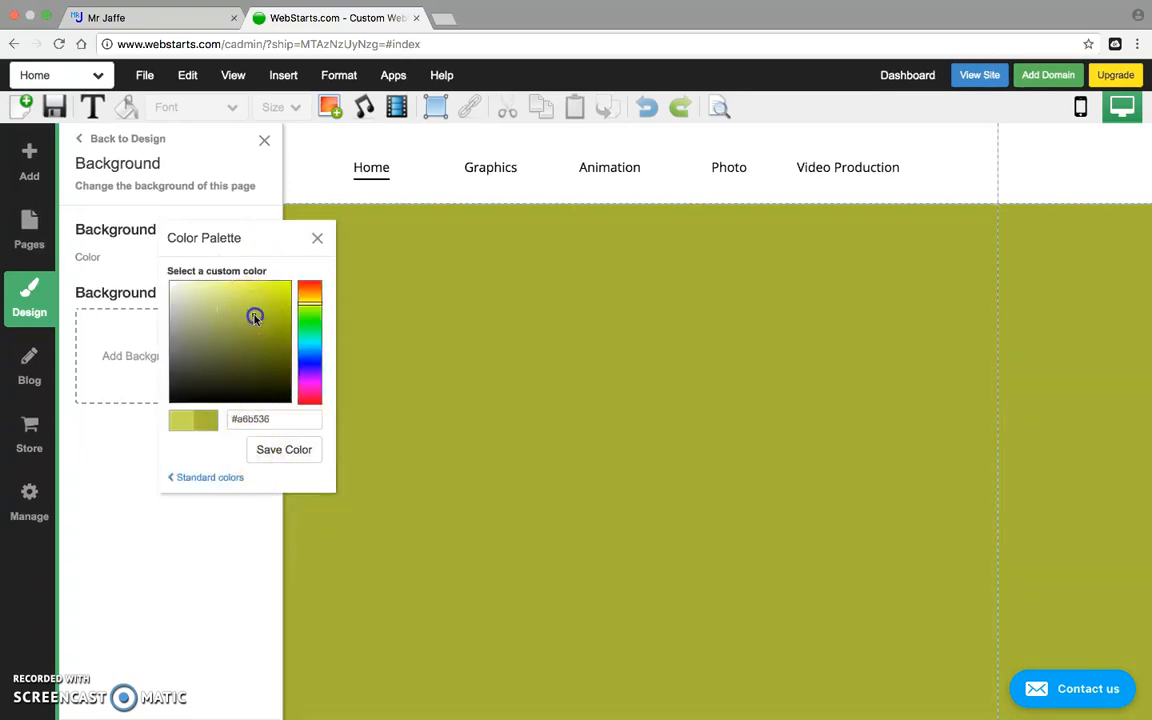
mouse_move(313, 303)
left_mouse_down()
mouse_move(321, 383)
mouse_move(319, 332)
mouse_move(311, 375)
mouse_move(313, 347)
mouse_move(239, 368)
mouse_move(262, 308)
mouse_move(254, 297)
left_mouse_up()
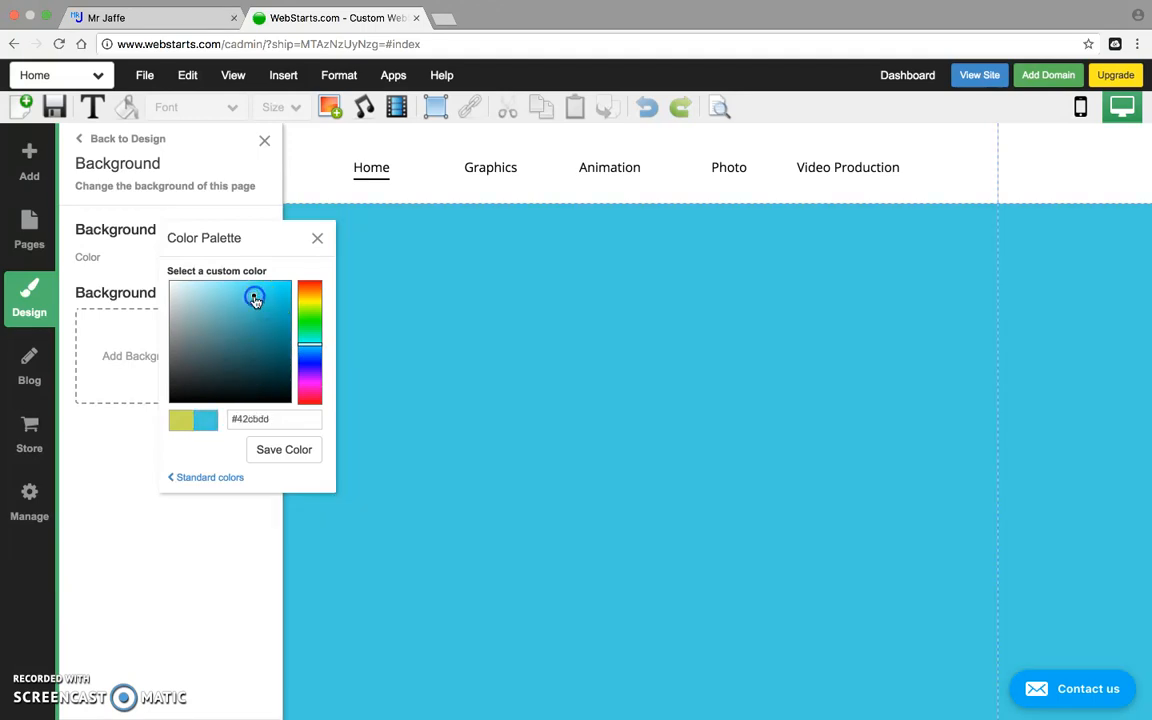
left_click(285, 457)
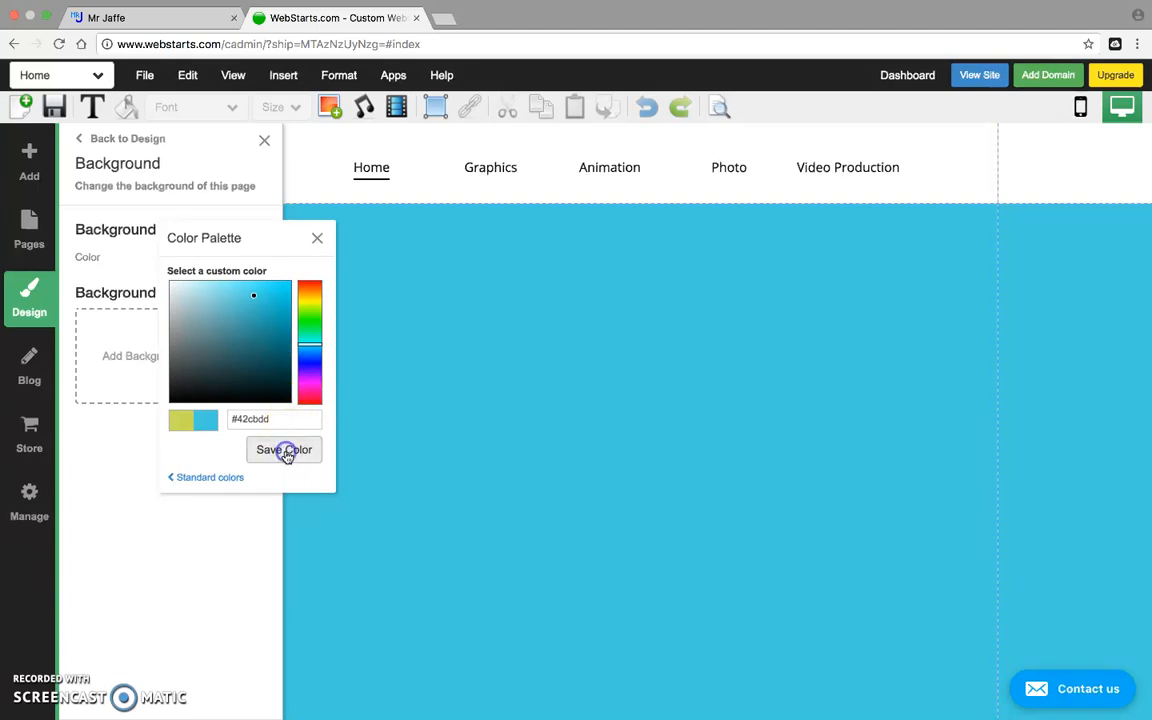
left_click(318, 238)
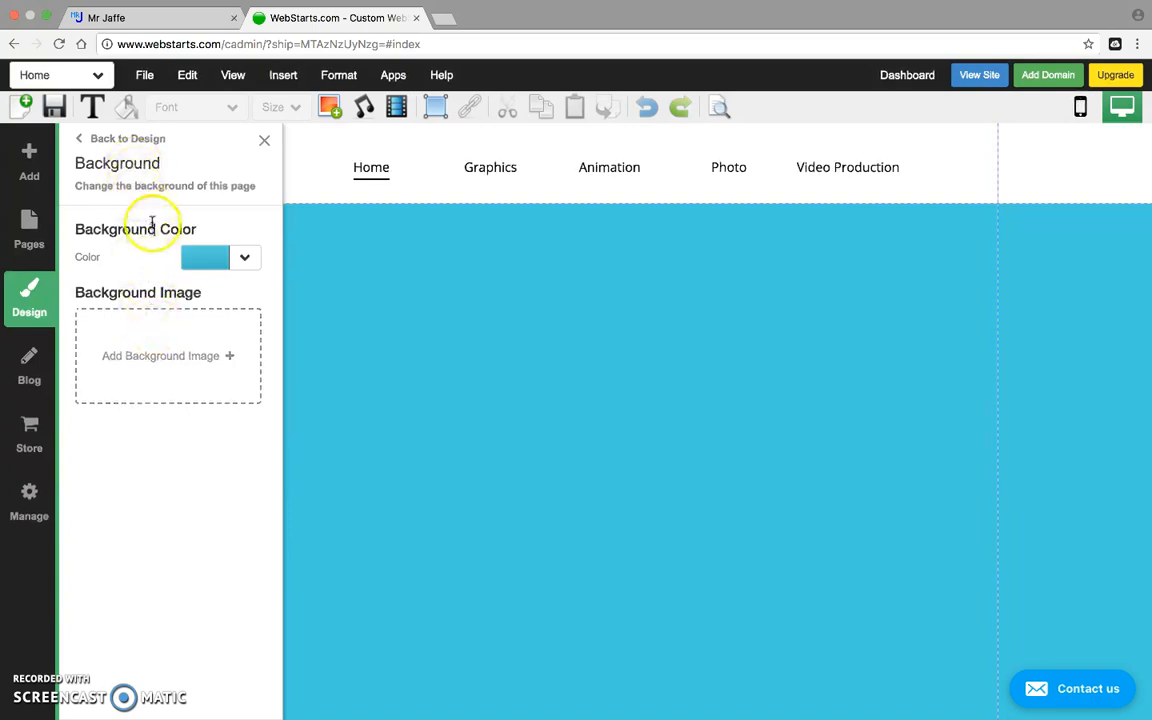
left_click(119, 142)
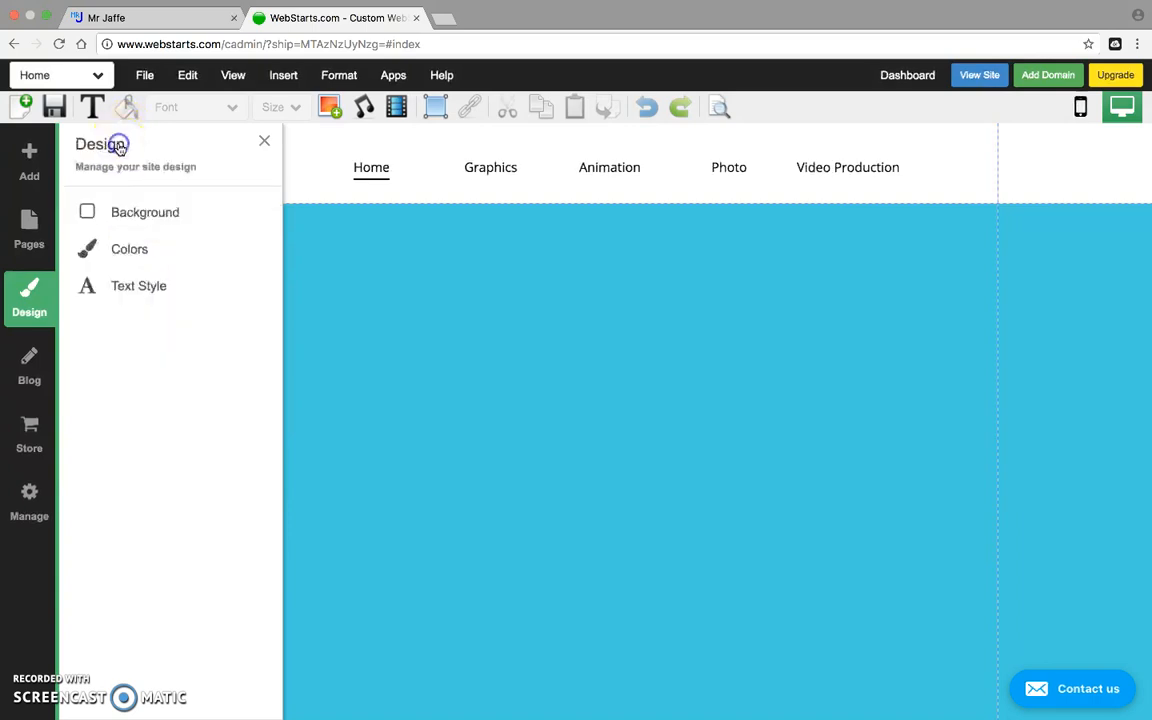
Set the header section's background colour to the saved custom blue #42cbdd.
left_click(448, 143)
left_click(439, 142)
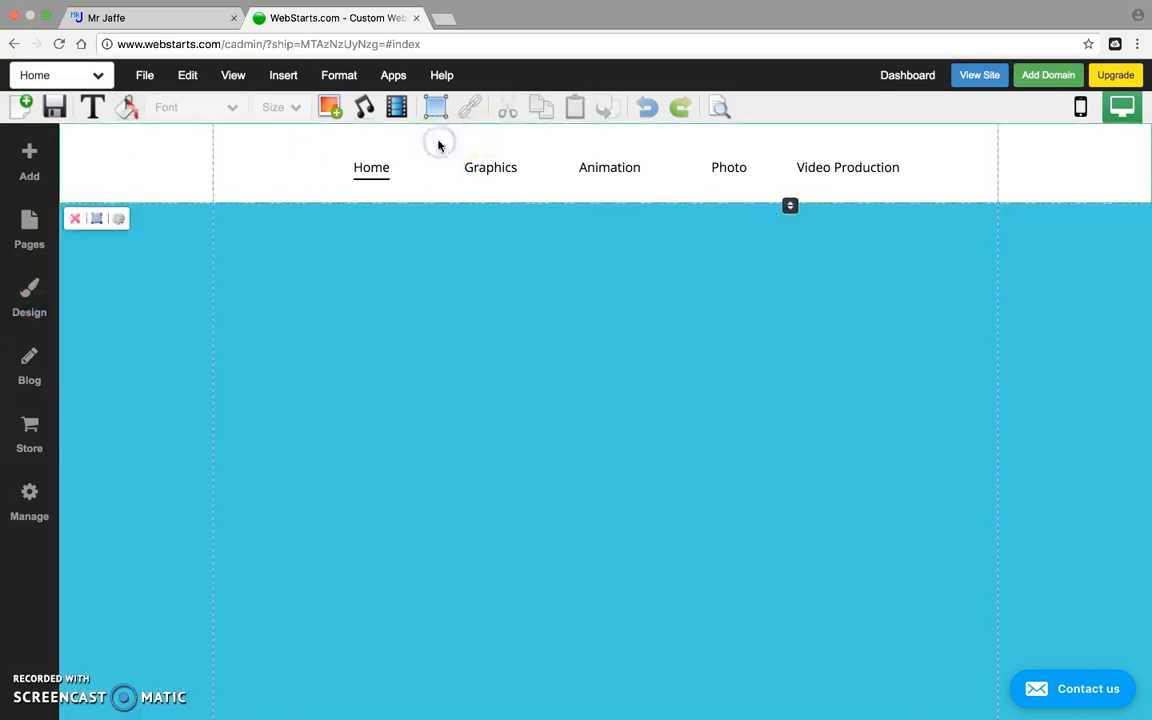
left_click(412, 152)
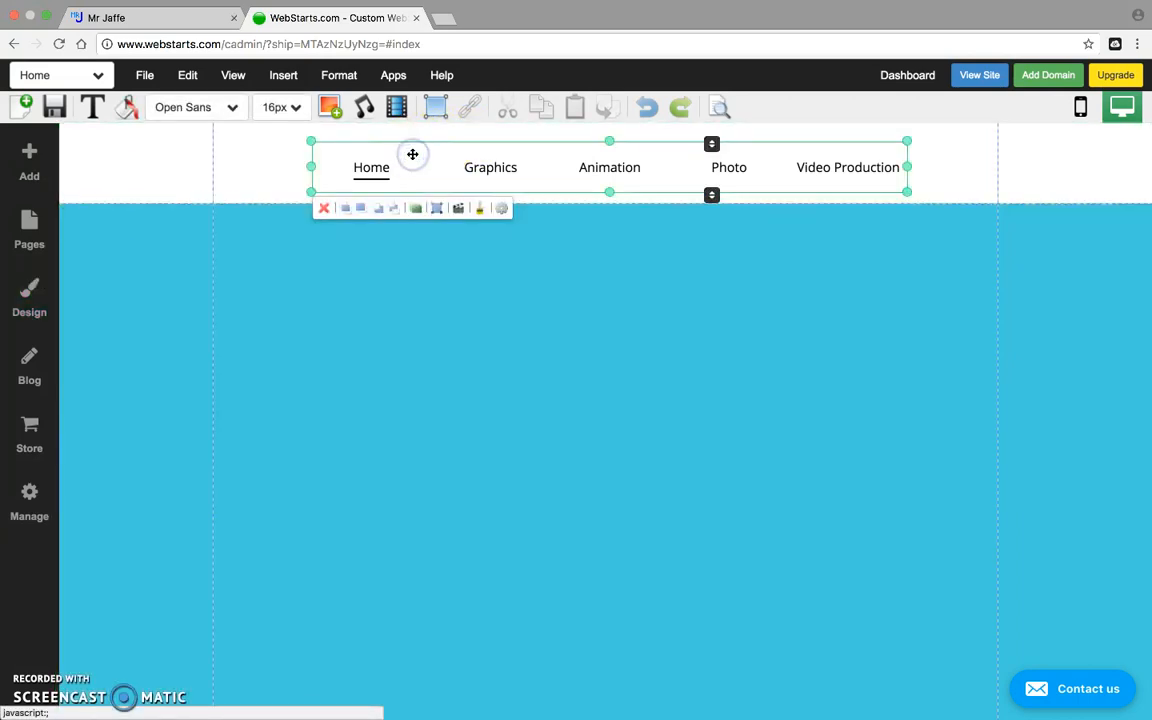
left_click(282, 150)
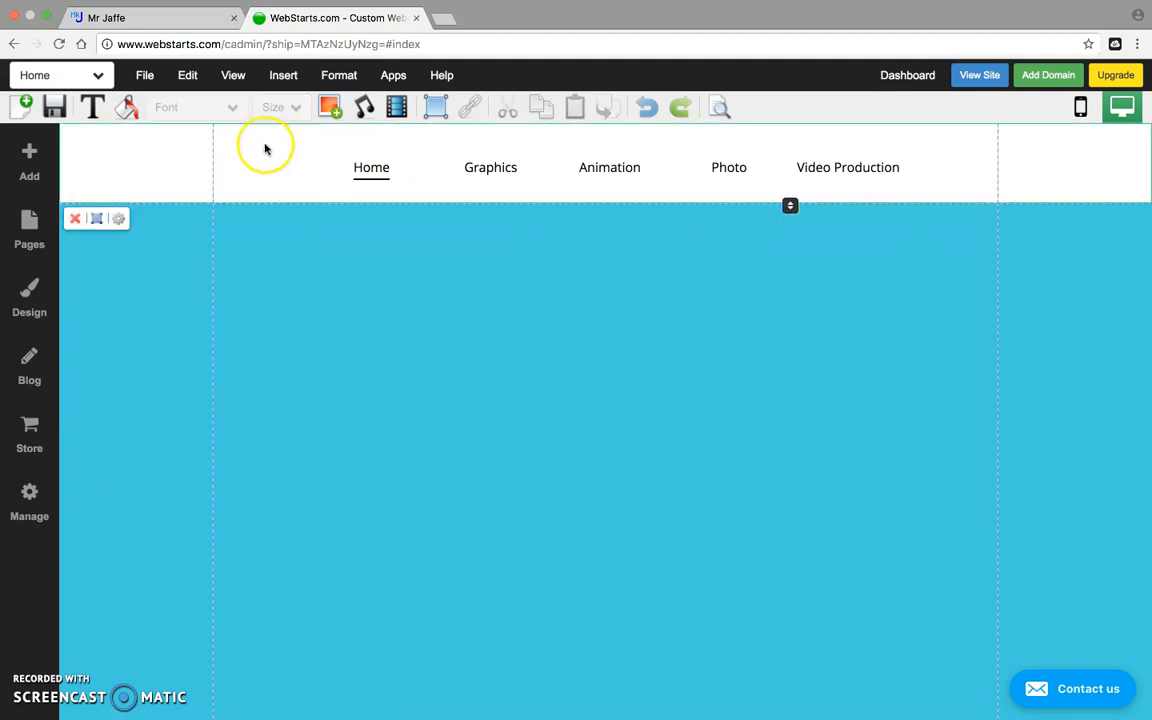
left_click(127, 110)
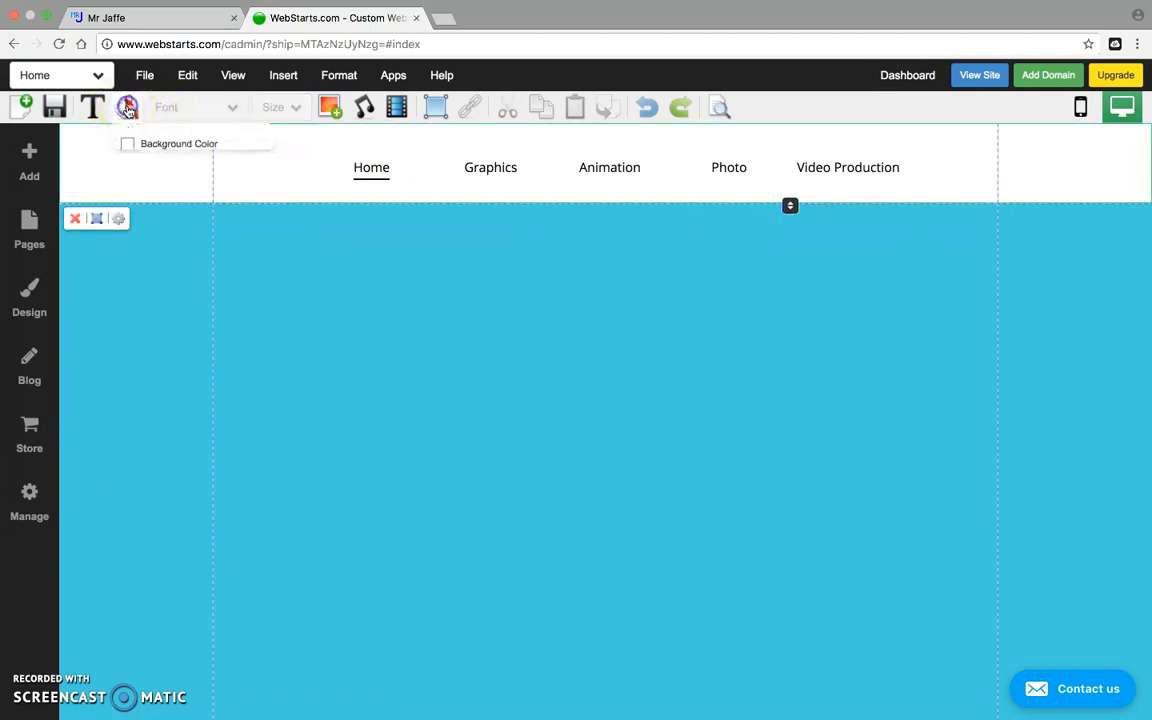
left_click(142, 146)
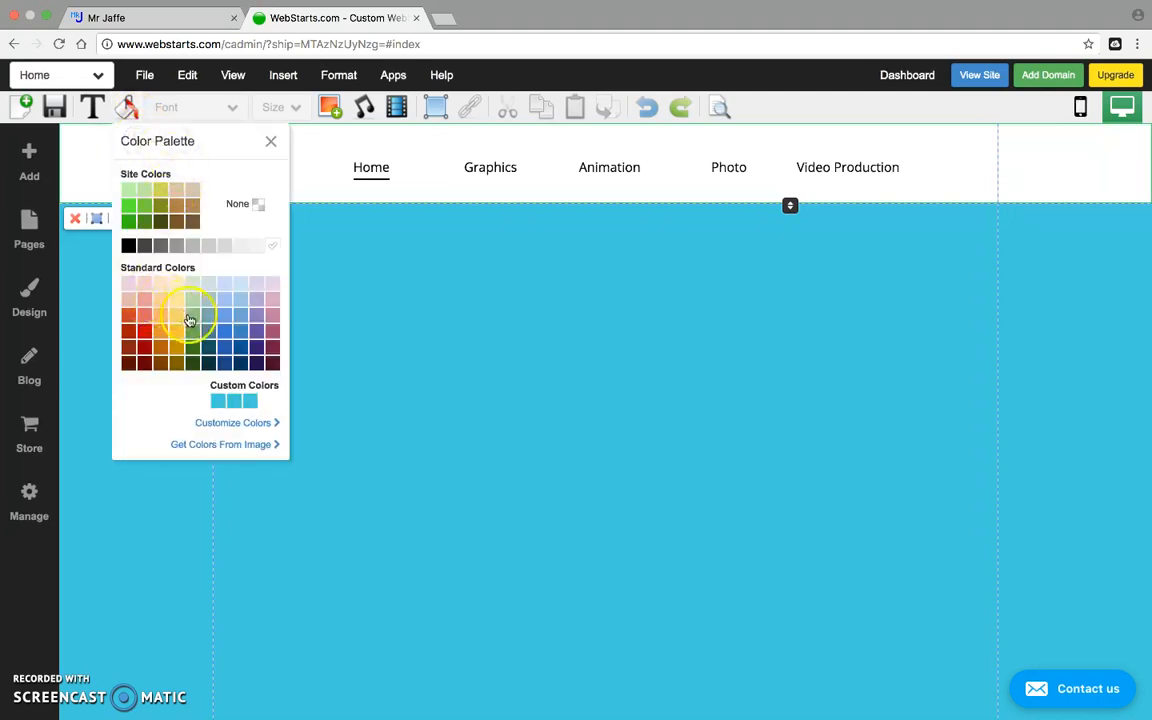
left_click(224, 402)
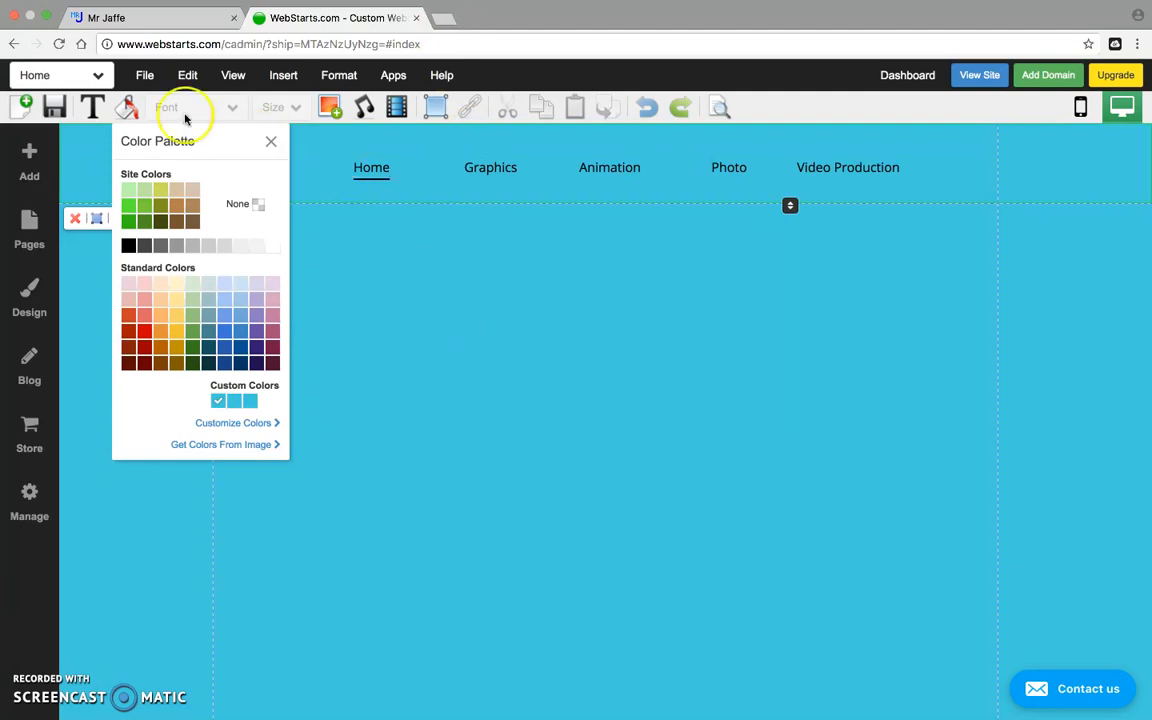
left_click(269, 142)
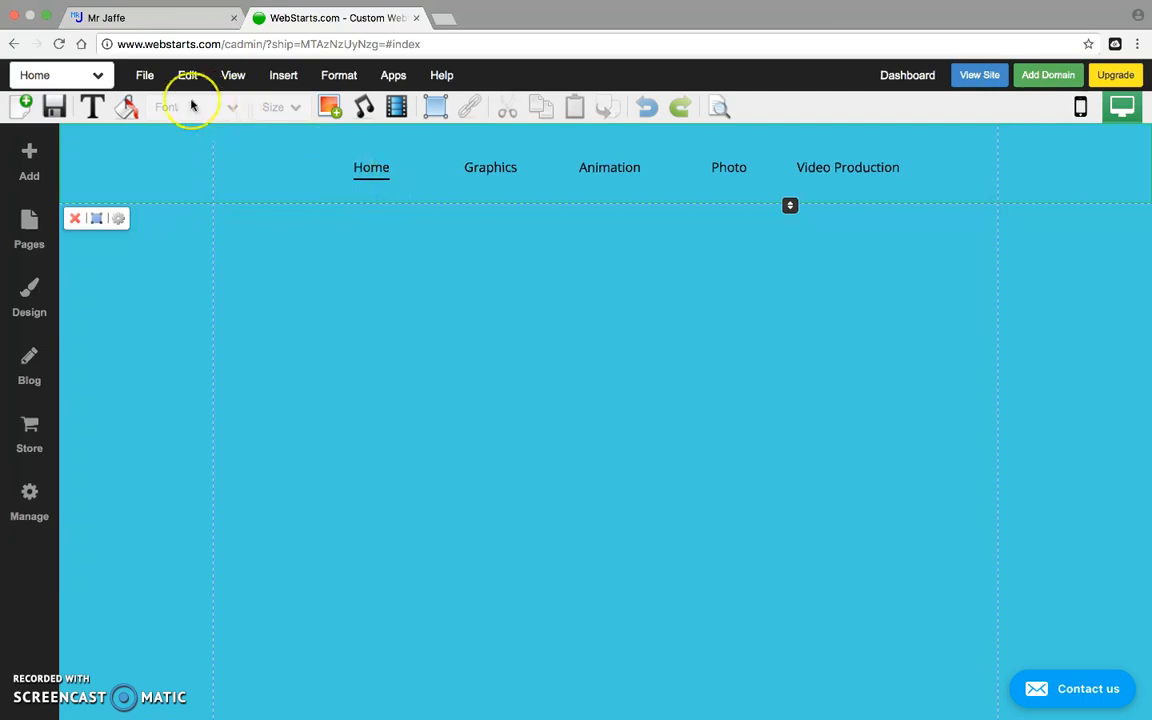
Save the Home page, tick 'Don't show this again', and choose Not Now.
left_click(57, 107)
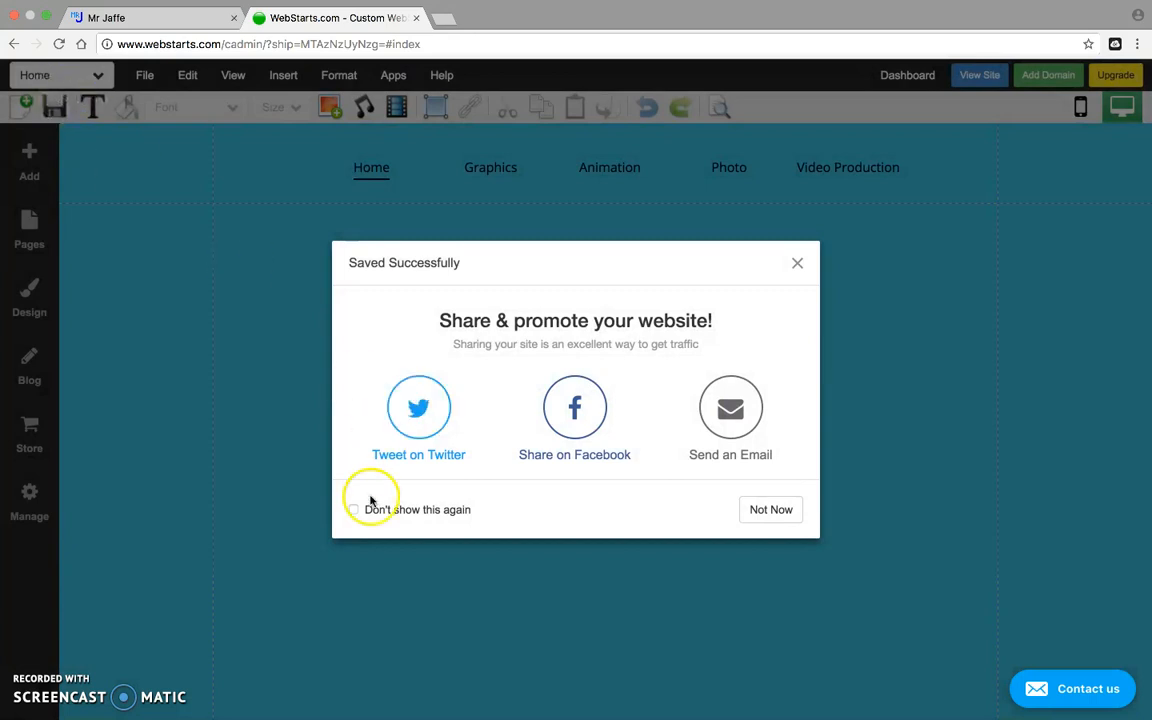
left_click(353, 510)
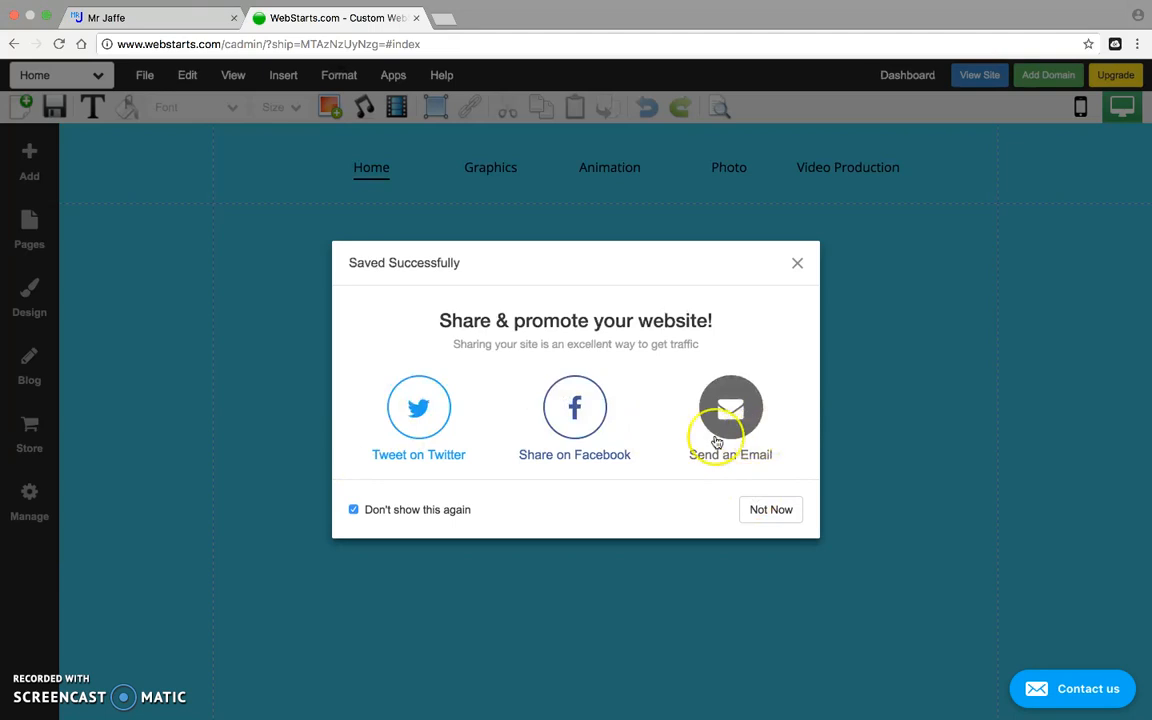
left_click(773, 510)
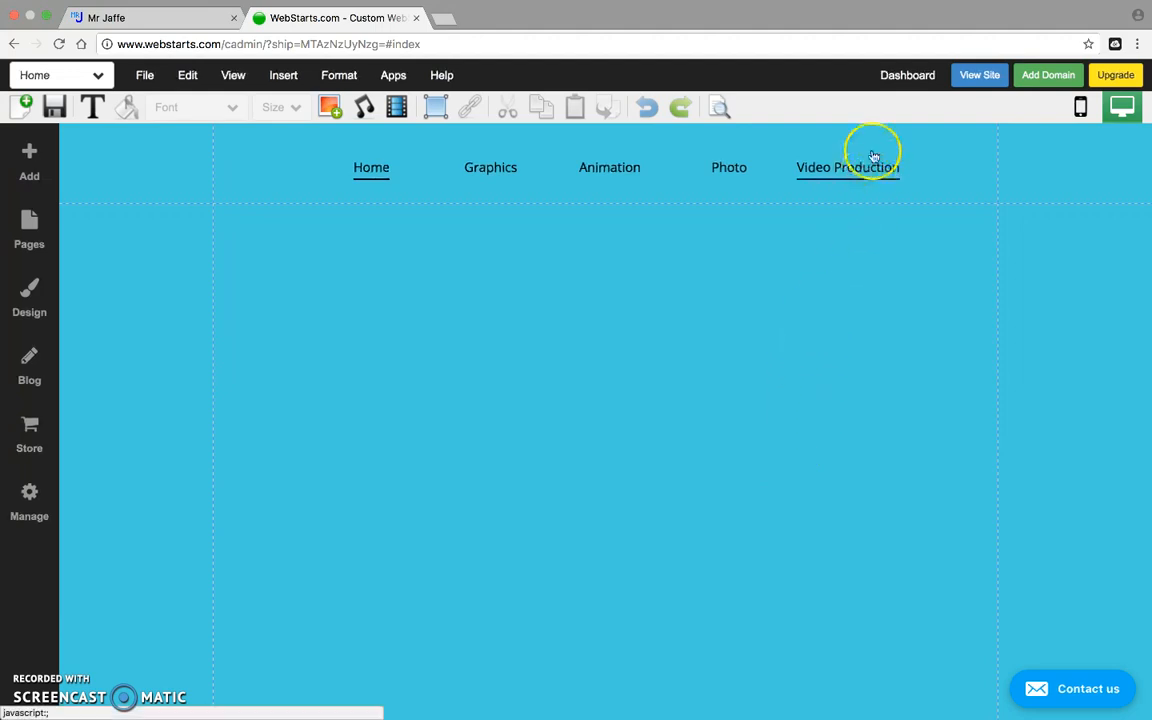
Go to the Dashboard and log out through the account avatar menu.
left_click(896, 72)
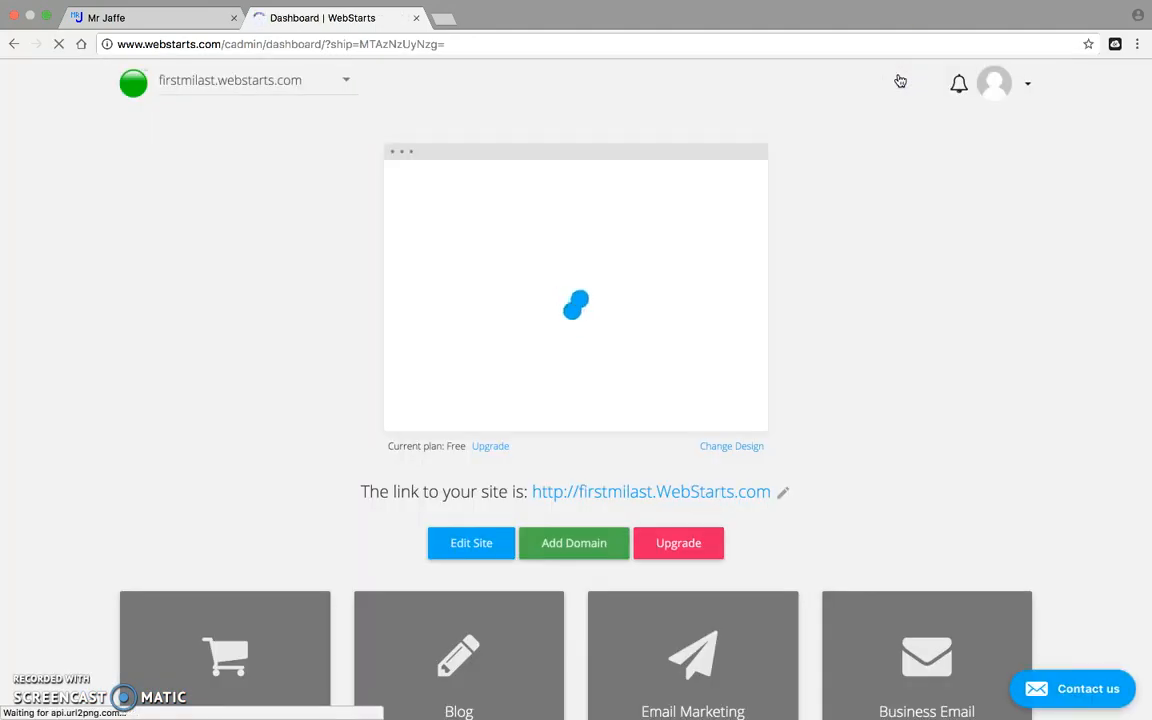
left_click(1030, 82)
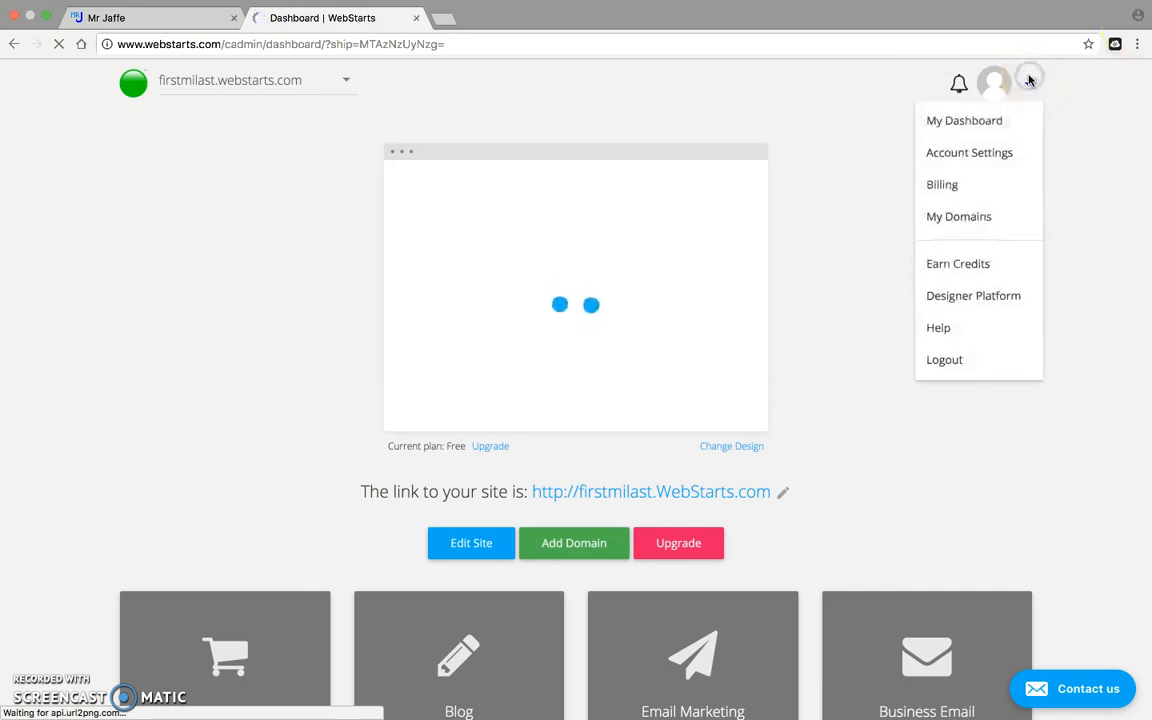
left_click(987, 360)
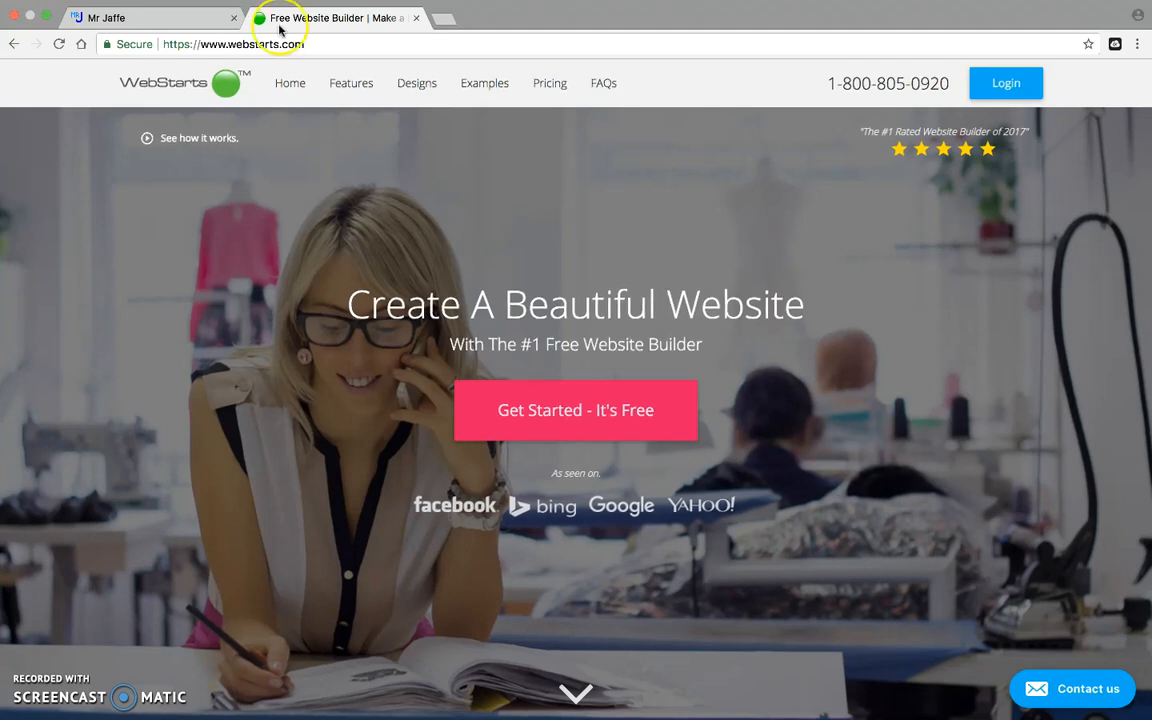
Close the Chrome browser window.
mouse_move(40, 8)
mouse_move(262, 705)
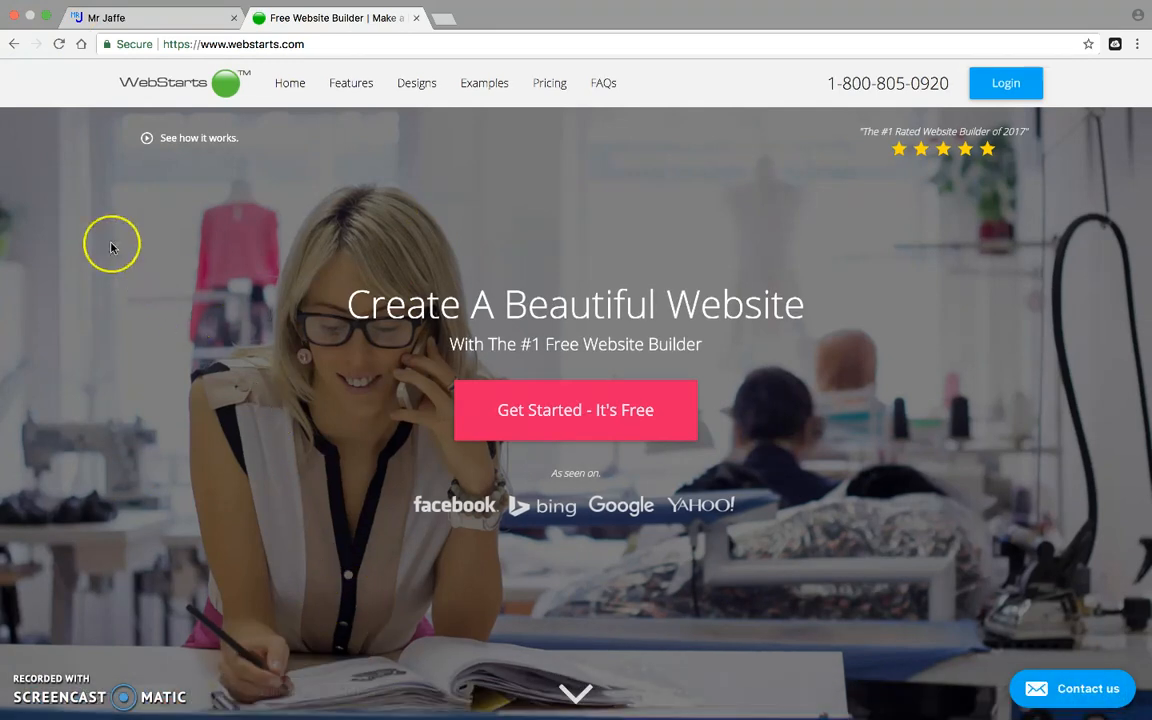
left_click(15, 17)
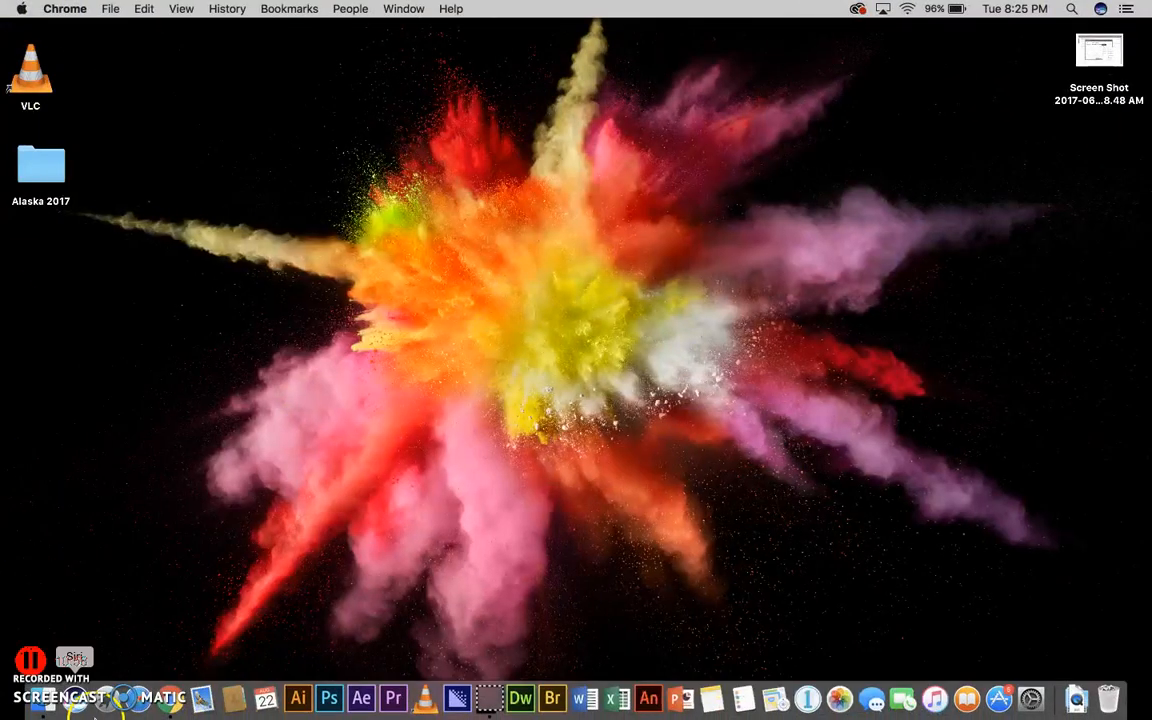